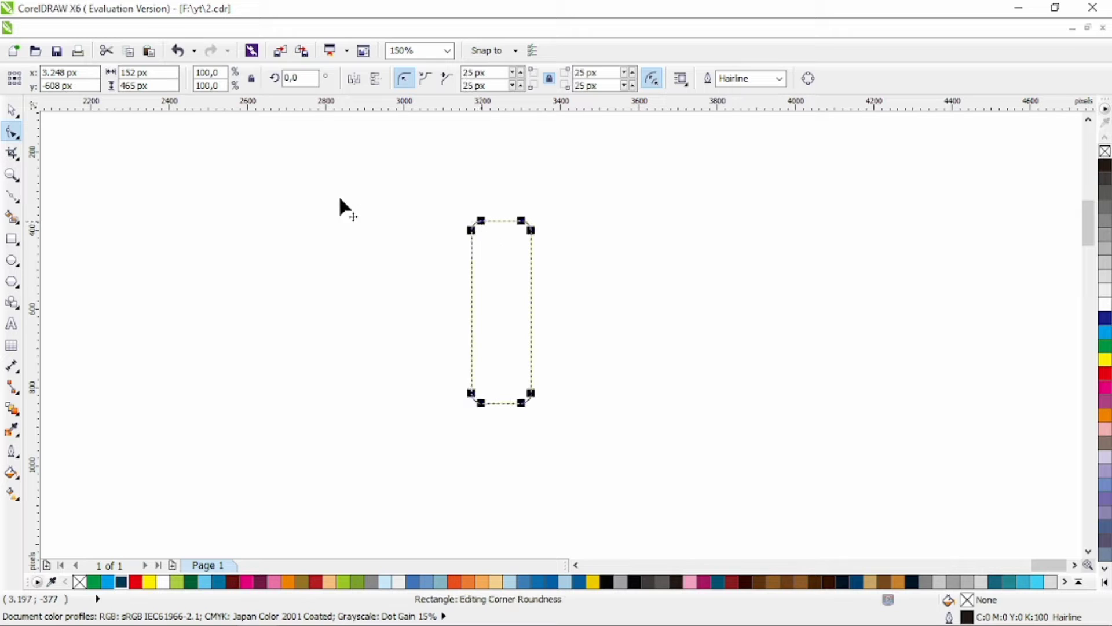
- Create a copy of the rounded rectangle rotated 90° about its centre and weld both rectangles into a cross
left_click(12, 109)
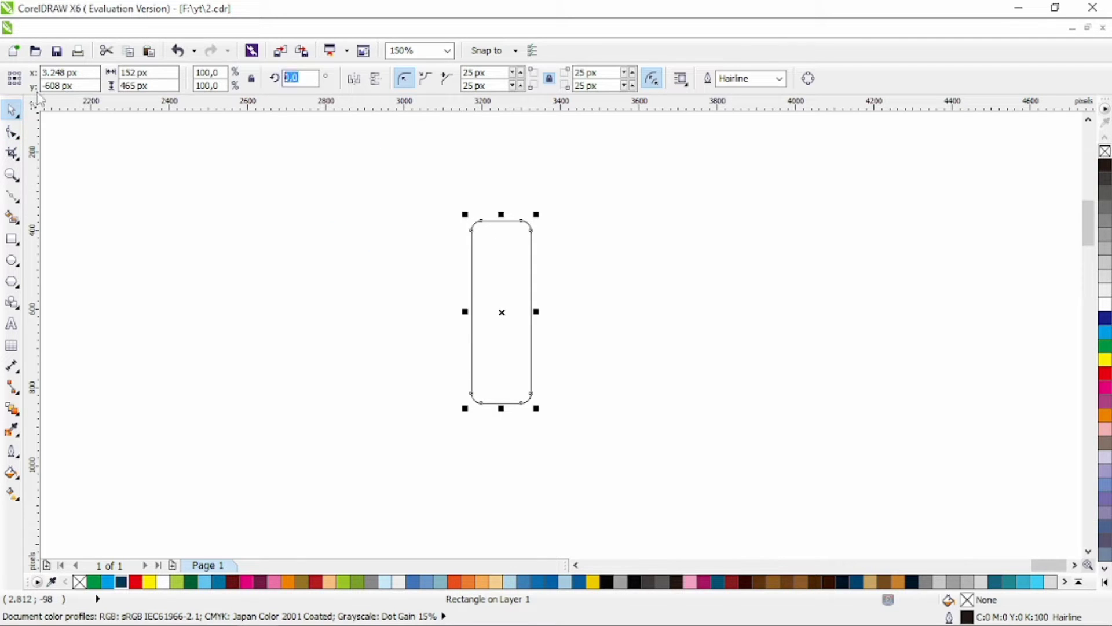
key("Return")
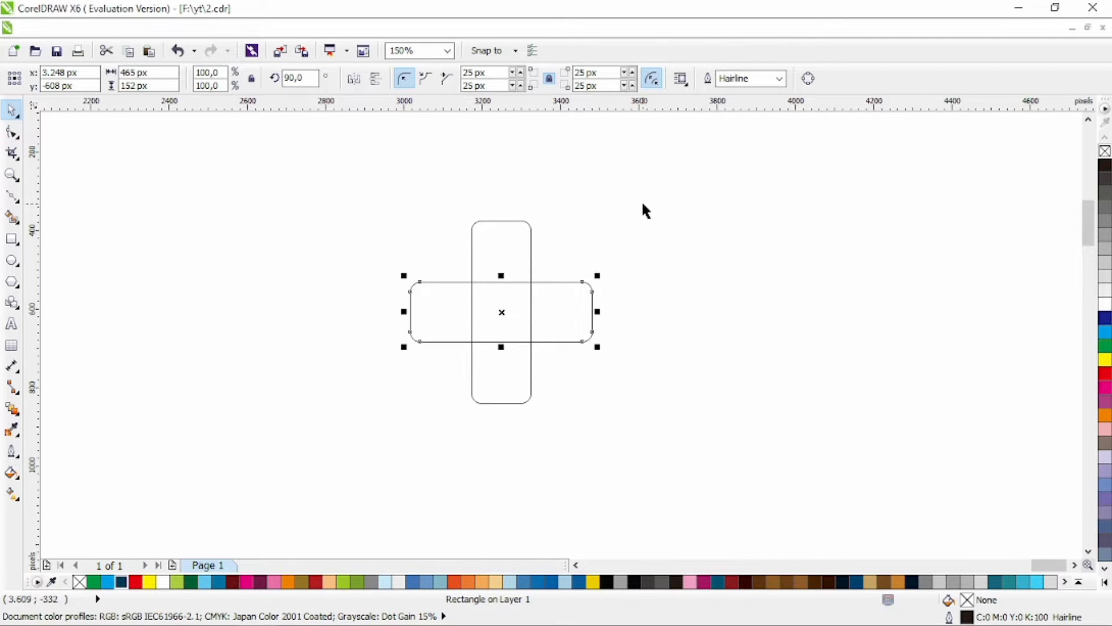
left_click_drag(644, 189, 336, 462)
left_click(503, 79)
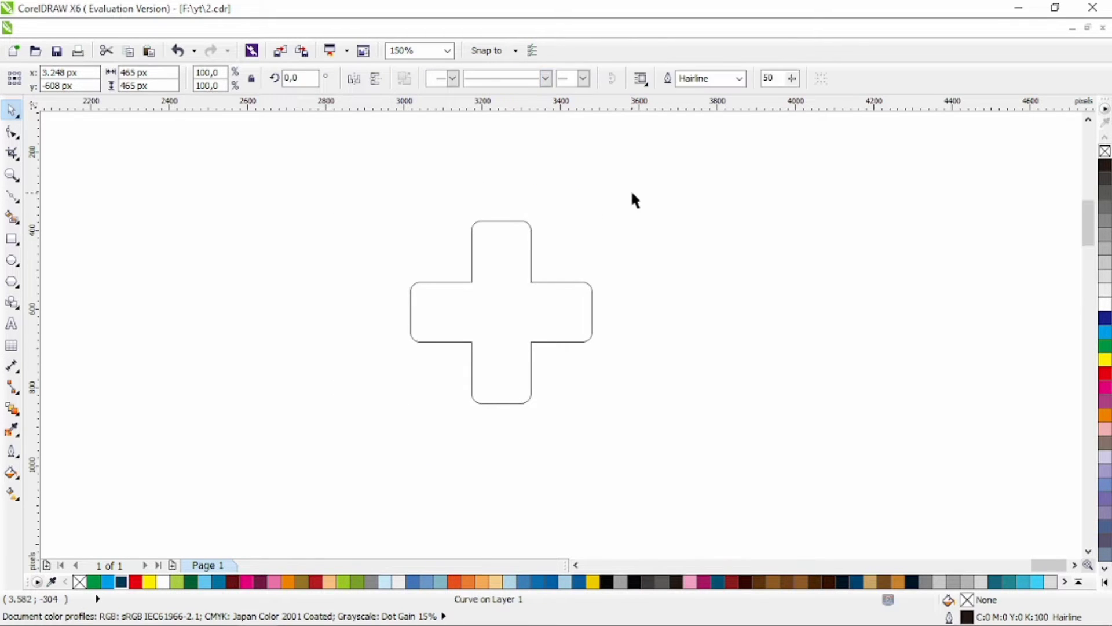
- Fill the cross with blue C88 M47 Y22 K0 and remove its outline
key("F10")
key("space")
left_click(220, 582)
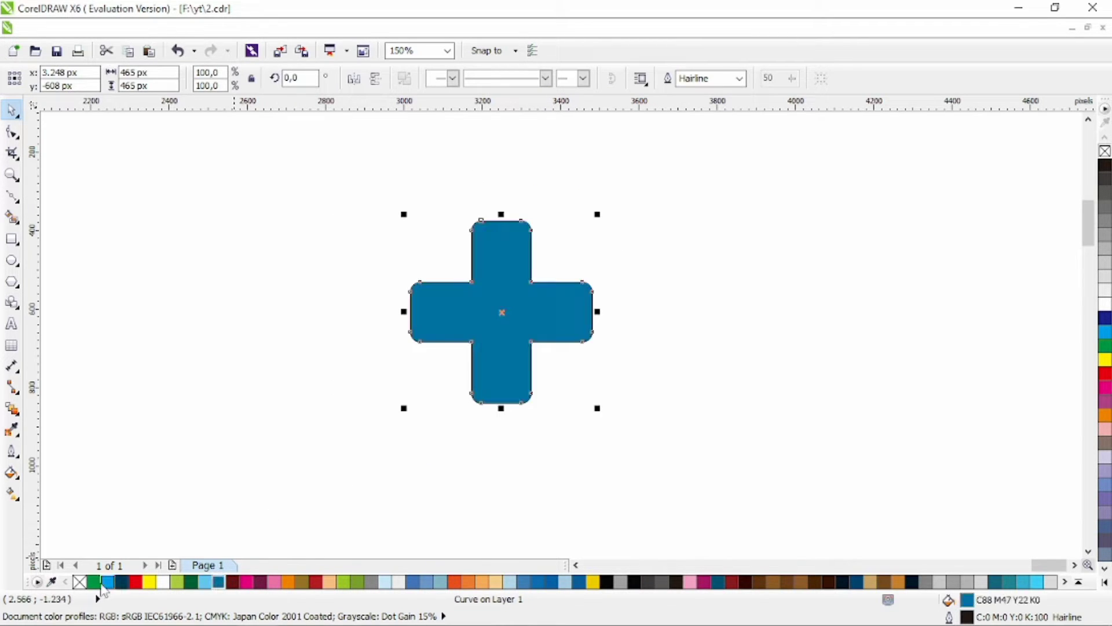
left_click(197, 400)
- Draw a square of about 98 px above the cross's left arm and round its corners to about 17 px
left_click(12, 239)
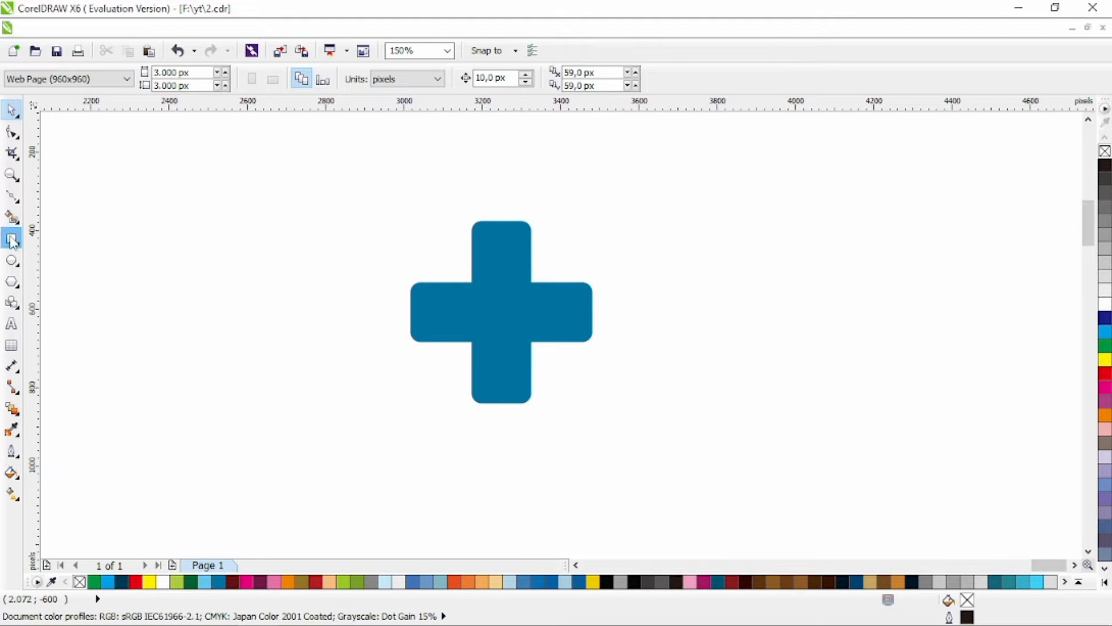
left_click_drag(410, 225, 449, 255)
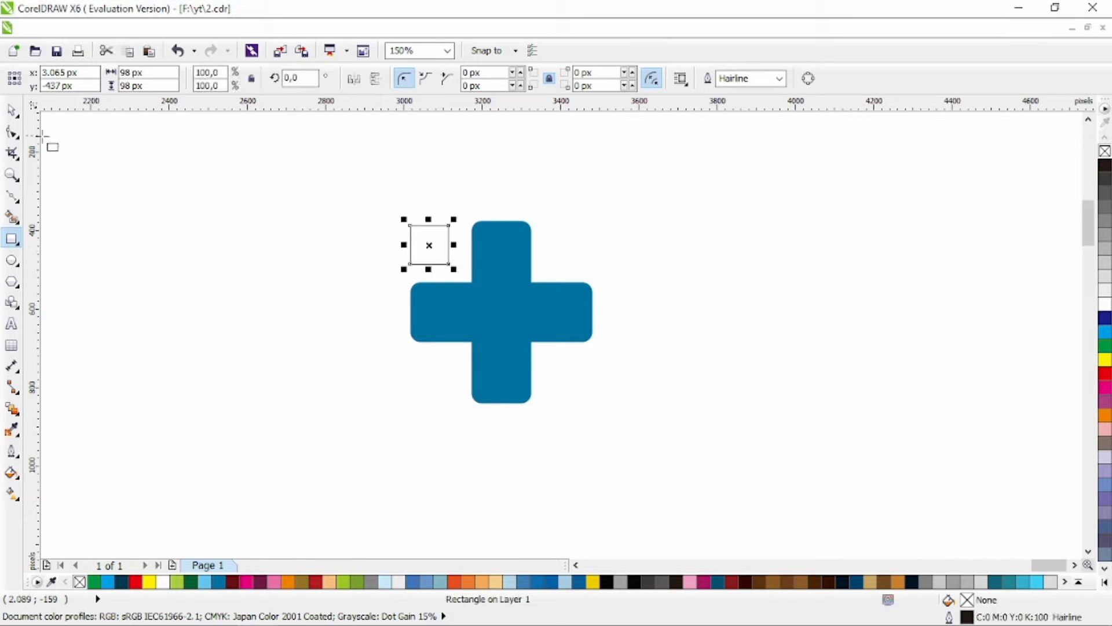
key("F10")
left_click_drag(410, 224, 416, 225)
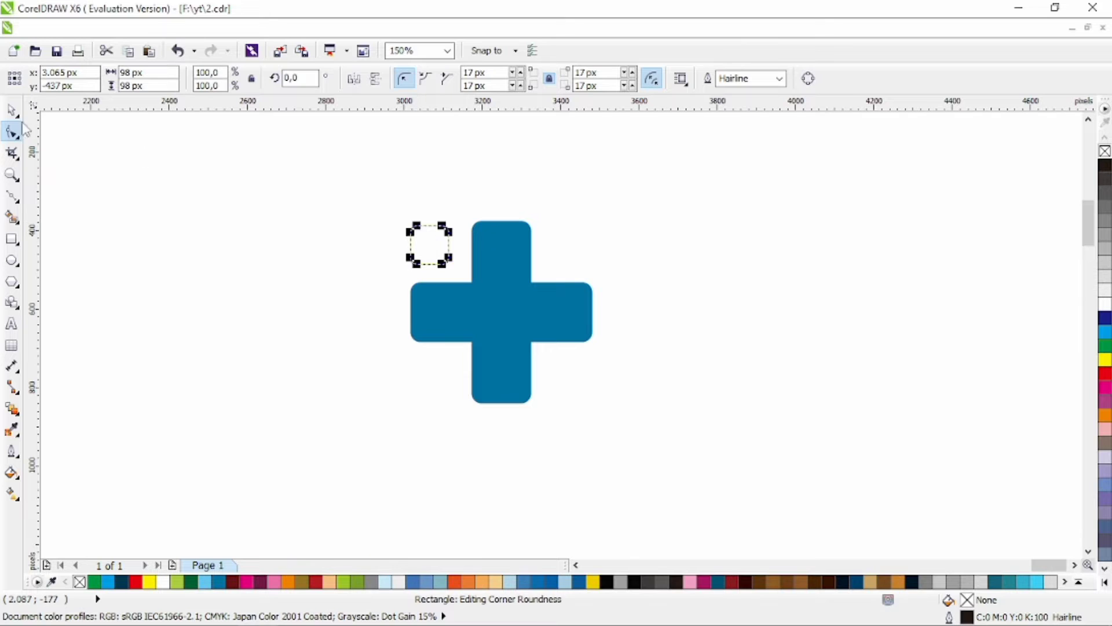
left_click(12, 109)
left_click(455, 238)
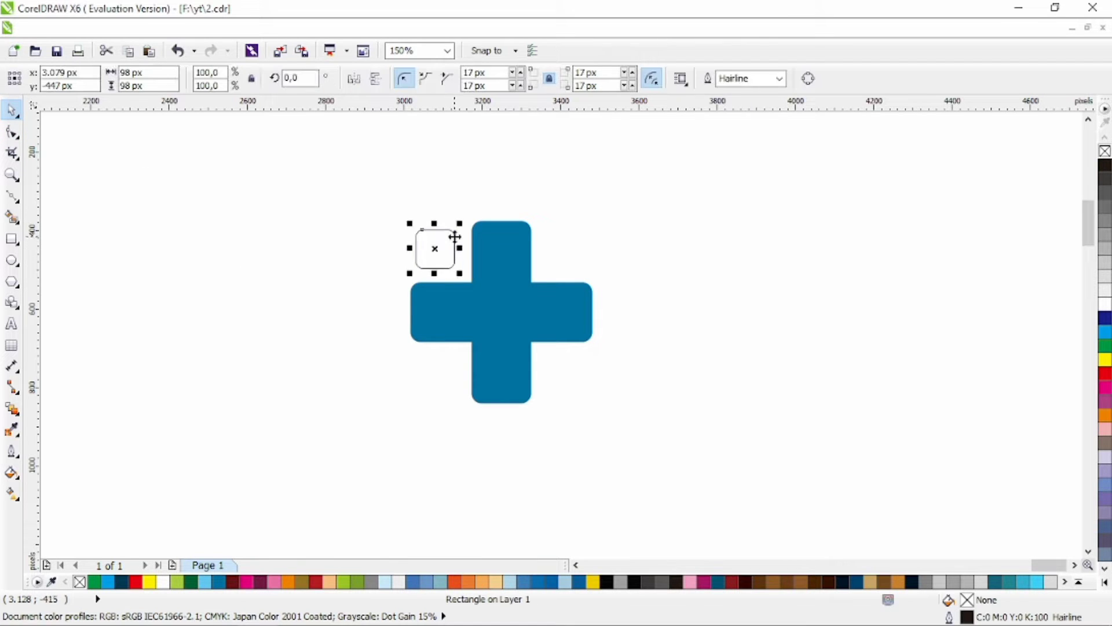
- Duplicate the rounded square into a two-by-two block beside the cross's upper left, with the outer column scaled down to about 69 px
left_click_drag(445, 258, 377, 167)
left_click_drag(360, 187, 411, 168)
left_click_drag(394, 189, 389, 248)
left_click(444, 249, "shift")
left_click(405, 134)
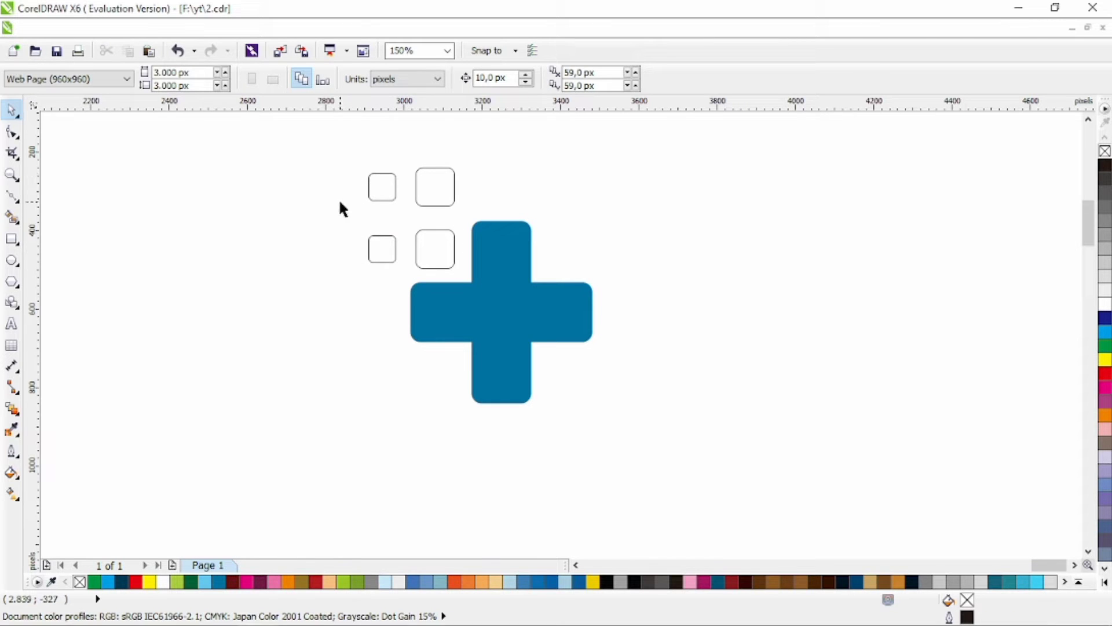
- Copy the top-row square above the cross, centre it on the cross's vertical axis and enlarge it to about 115 px
left_click_drag(435, 206, 515, 206)
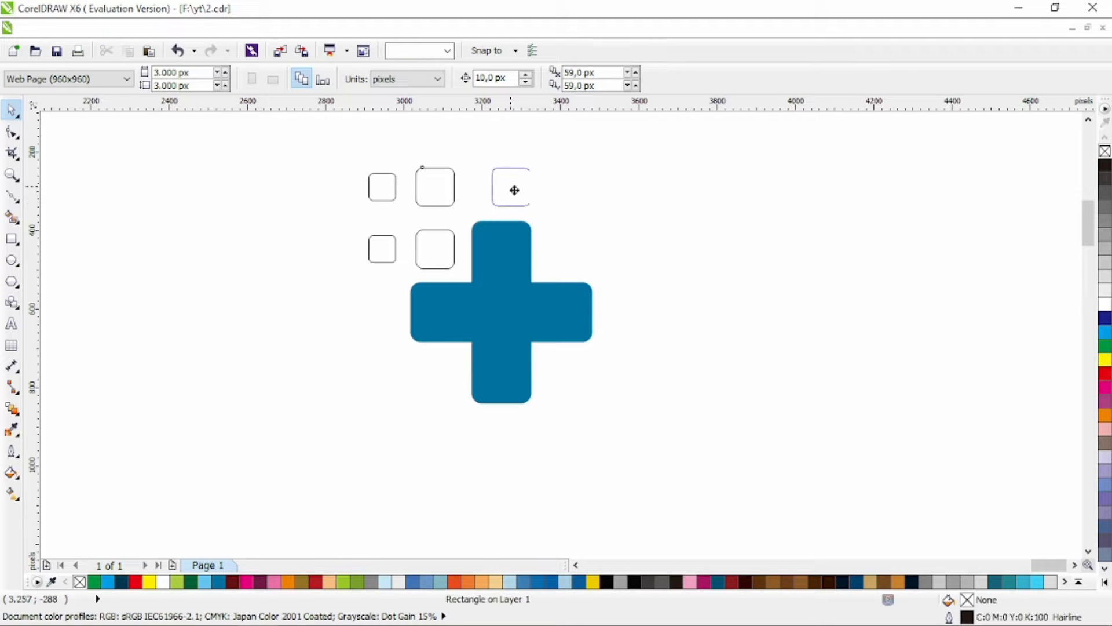
left_click(502, 280, "shift")
key("c")
left_click(571, 227)
left_click(519, 193)
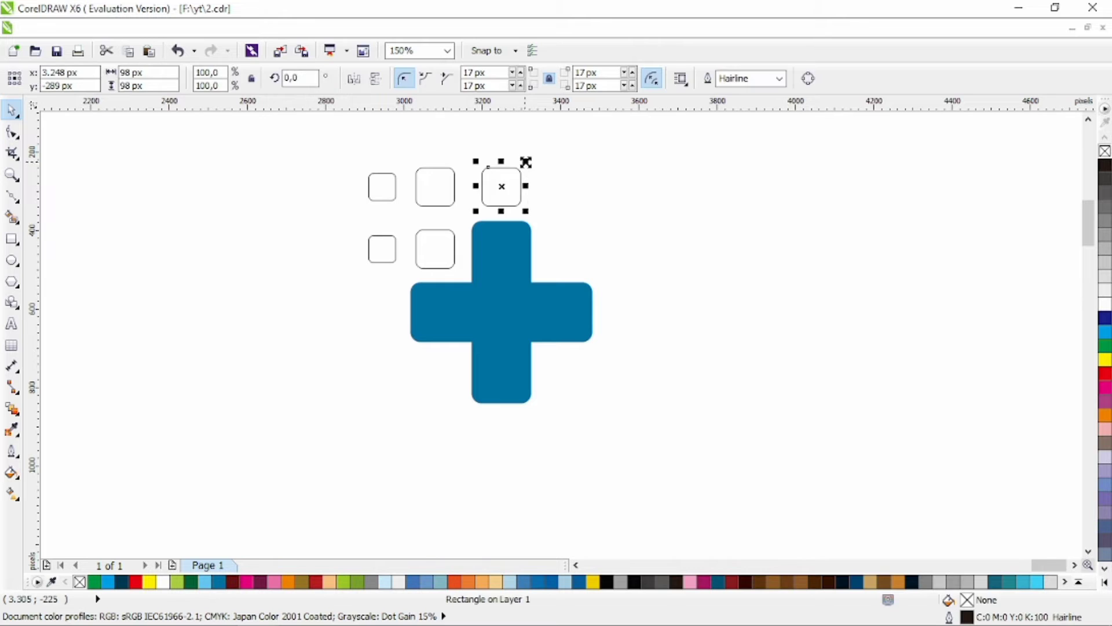
left_click_drag(527, 161, 350, 219)
- Adjust the spacing of the two square rows by shifting the top row up and slightly left and the second row slightly up
left_click_drag(438, 191, 438, 183)
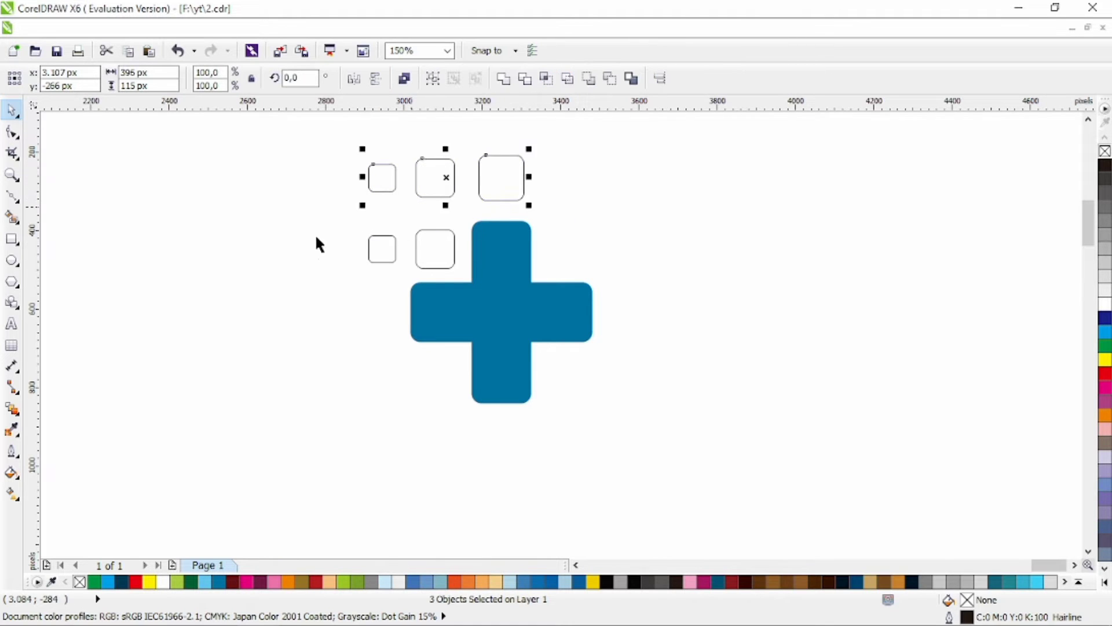
left_click_drag(342, 227, 488, 293)
left_click_drag(437, 246, 437, 242)
left_click(601, 224)
left_click_drag(588, 145, 351, 210)
left_click_drag(442, 183, 438, 183)
left_click(598, 224)
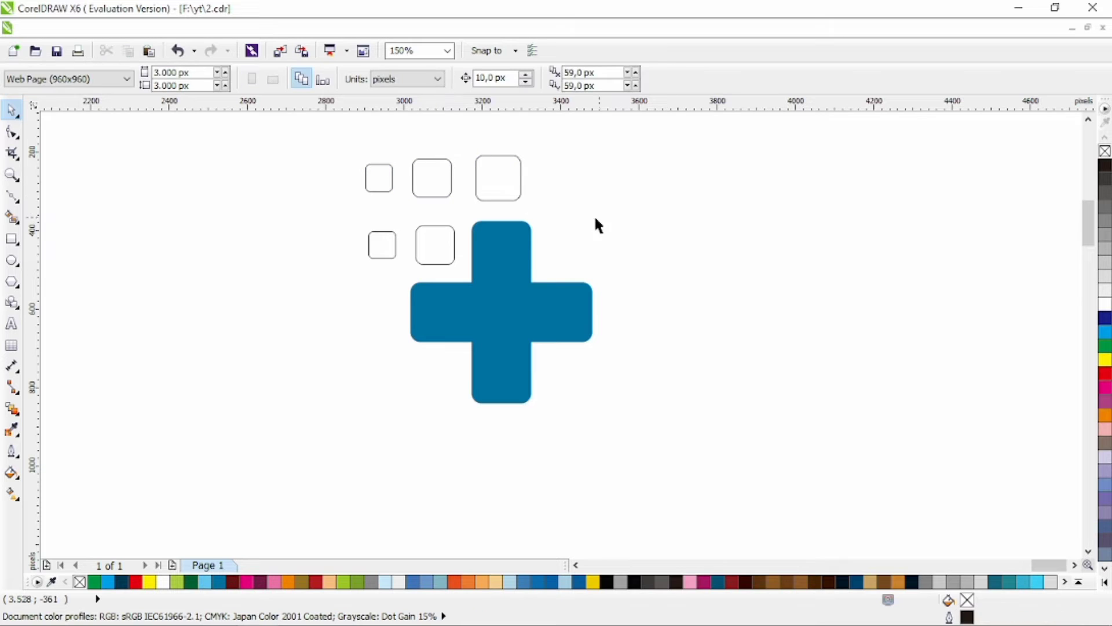
- Copy the large square to the end of the top row, then duplicate it downward and align that copy with the second row
left_click_drag(500, 165, 527, 149)
left_click(492, 186)
left_click(664, 186)
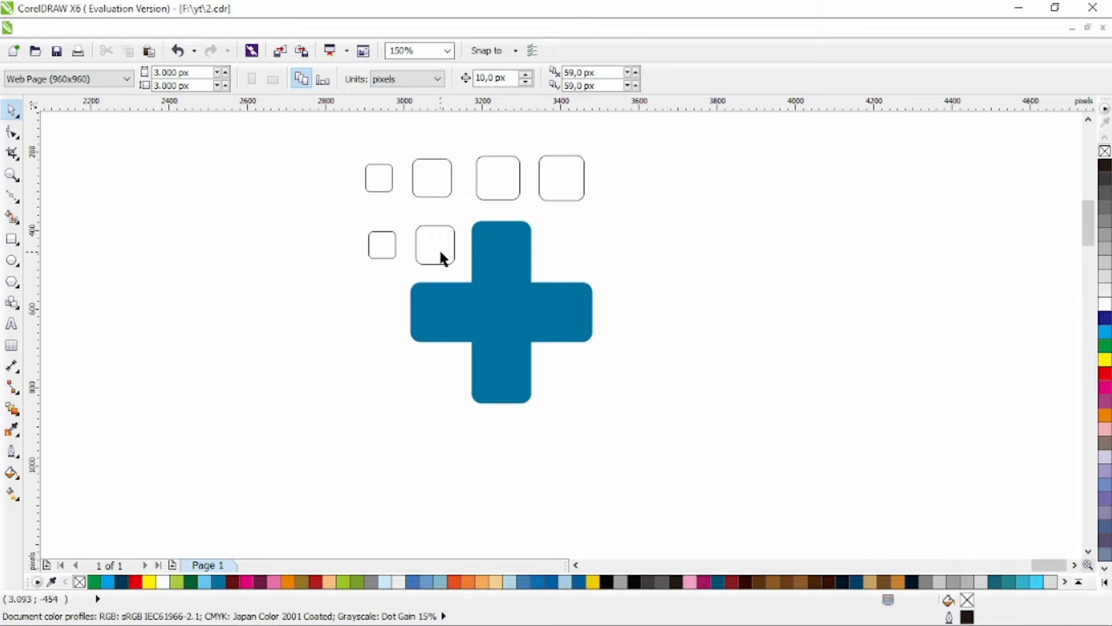
left_click_drag(568, 167, 568, 243)
right_click(568, 243)
left_click(425, 250, "shift")
key("e")
left_click(642, 216)
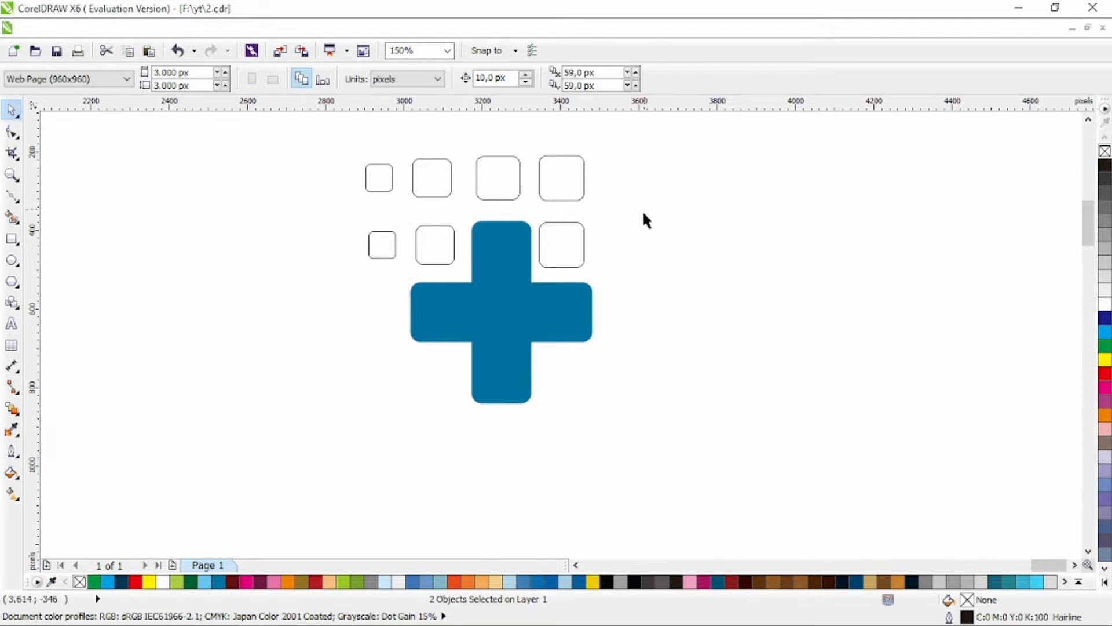
- Align the vertical centres of the two left columns of squares, and centre the square above the cross on the cross
left_click_drag(411, 164, 472, 293)
key("c")
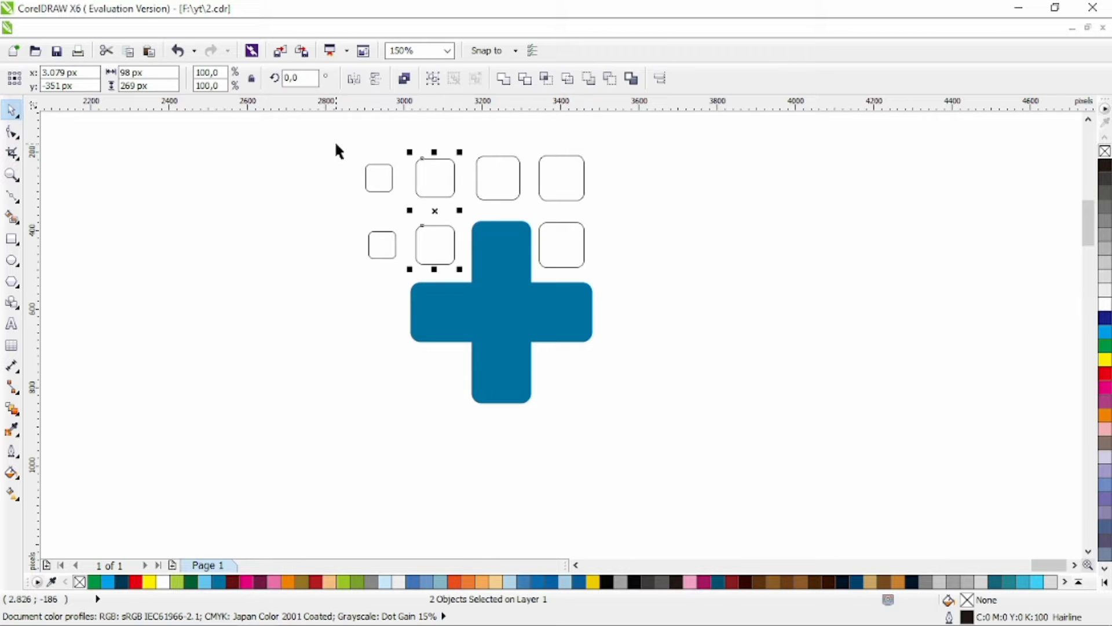
left_click_drag(335, 141, 408, 293)
key("c")
key("Escape")
left_click(511, 193)
left_click(516, 238, "shift")
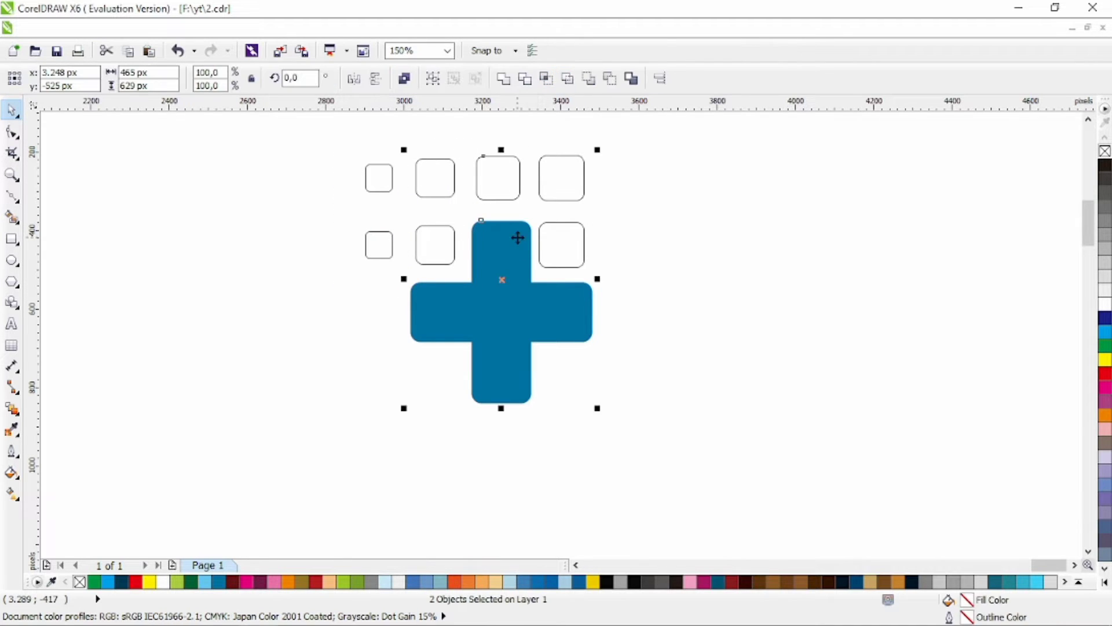
key("c")
left_click(672, 222)
- Copy the two large squares of the right-hand column to below the cross's right arm
left_click_drag(616, 138, 533, 292)
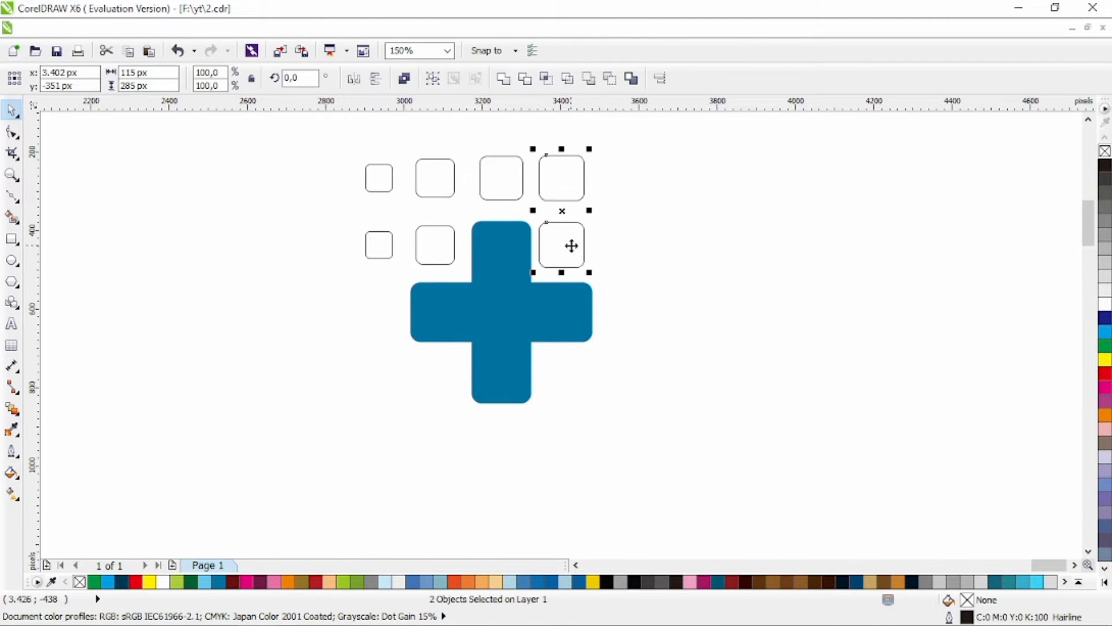
left_click(679, 239)
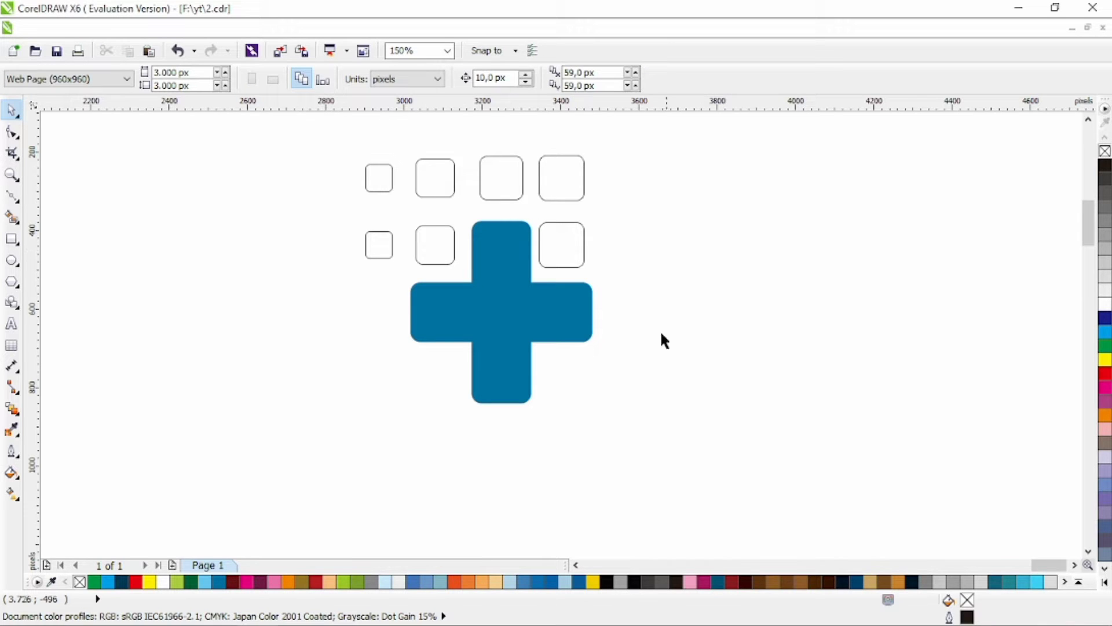
left_click_drag(619, 149, 533, 278)
left_click_drag(551, 219, 573, 390)
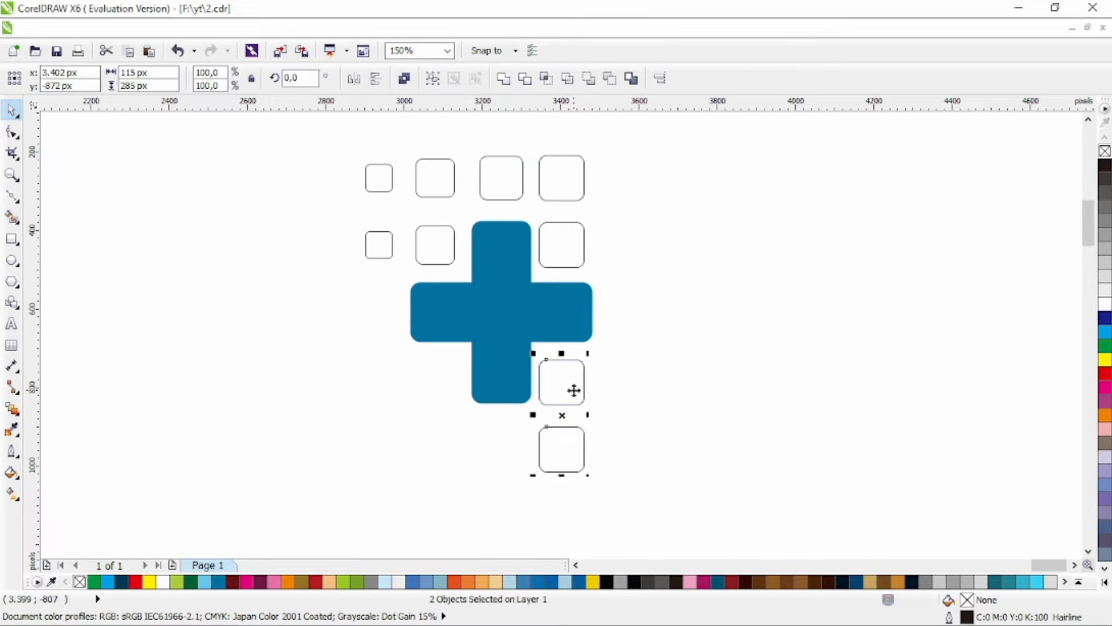
left_click(647, 413)
- Copy the square above the cross to below it, move the lower right pair up slightly and align the bottom-row squares
left_click_drag(495, 193, 502, 442)
left_click_drag(634, 320, 521, 499)
left_click_drag(557, 394, 559, 384)
left_click(505, 458)
left_click(513, 464)
left_click(551, 442, "shift")
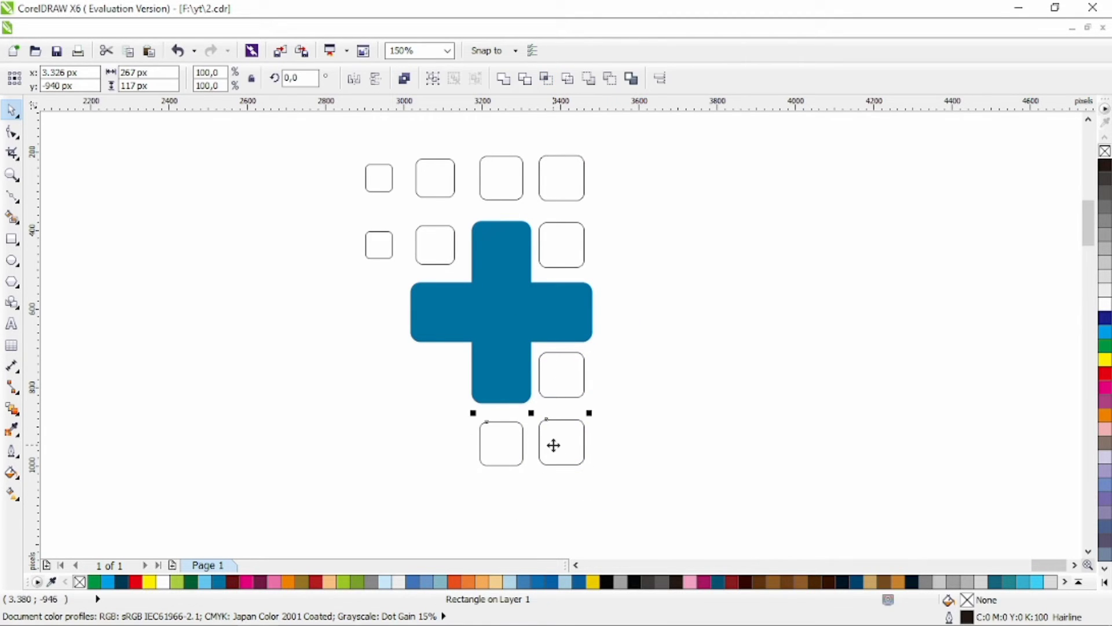
left_click(666, 384)
- Copy the two squares above the cross's left arm to below that arm
left_click_drag(405, 148, 497, 290)
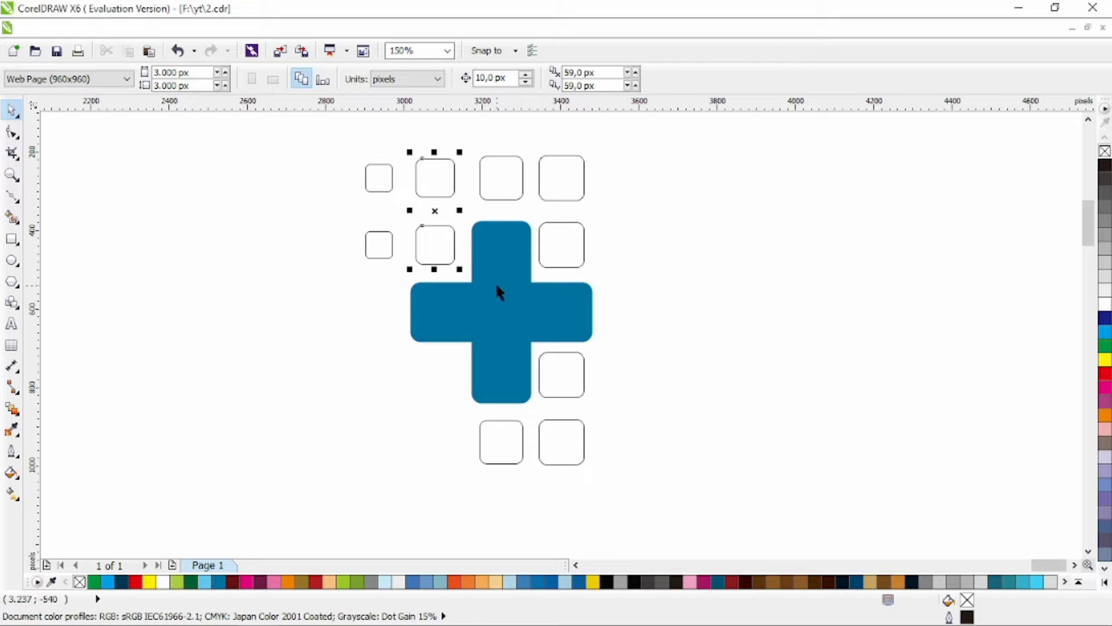
left_click_drag(434, 197, 433, 396)
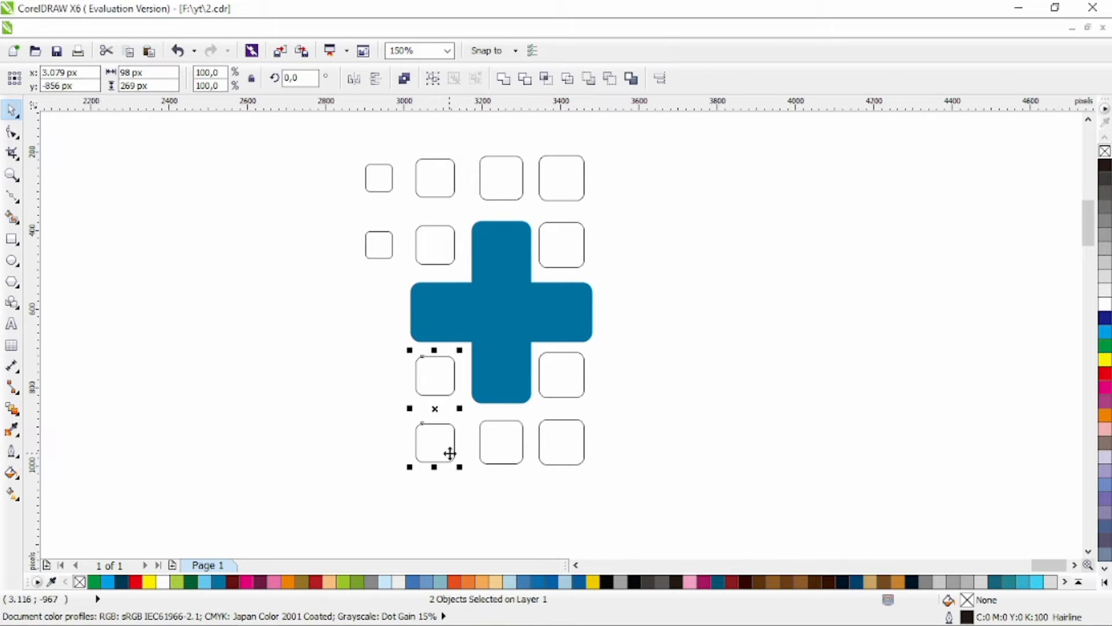
left_click(466, 474)
- Align the two squares below the cross's left arm horizontally with their neighbours in the lower two rows
left_click(436, 384)
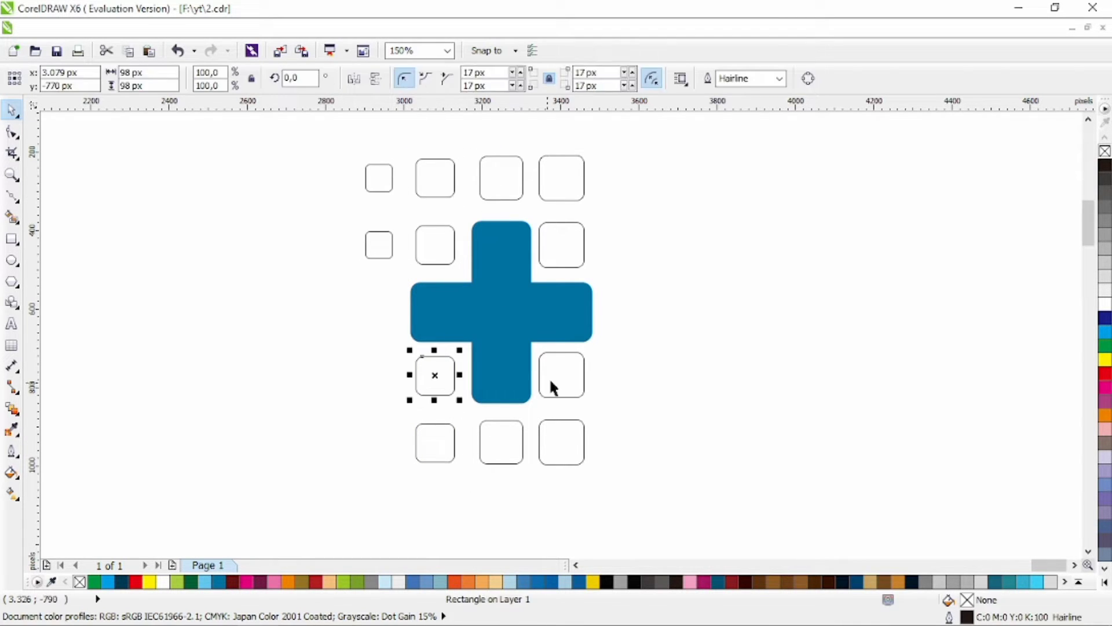
left_click(550, 377, "shift")
key("e")
left_click(642, 358)
left_click(437, 448)
left_click(503, 440, "shift")
left_click(669, 386)
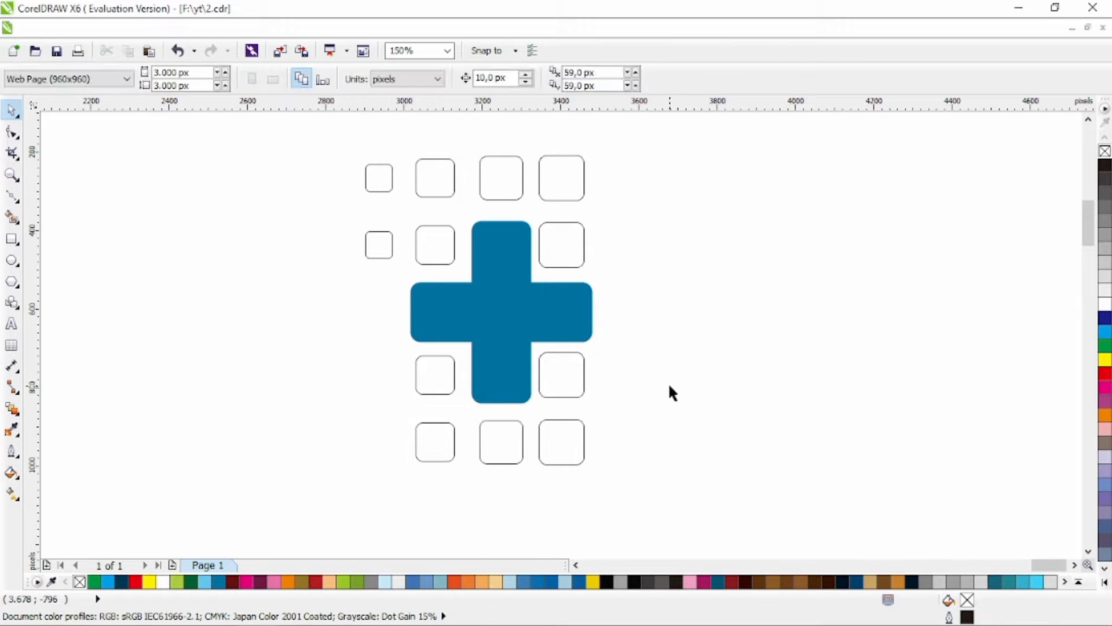
- Copy the two small squares of the leftmost column down to the lower two rows
left_click_drag(338, 301, 404, 154)
left_click_drag(181, 192, 376, 389)
left_click_drag(322, 313, 394, 372)
right_click(394, 373)
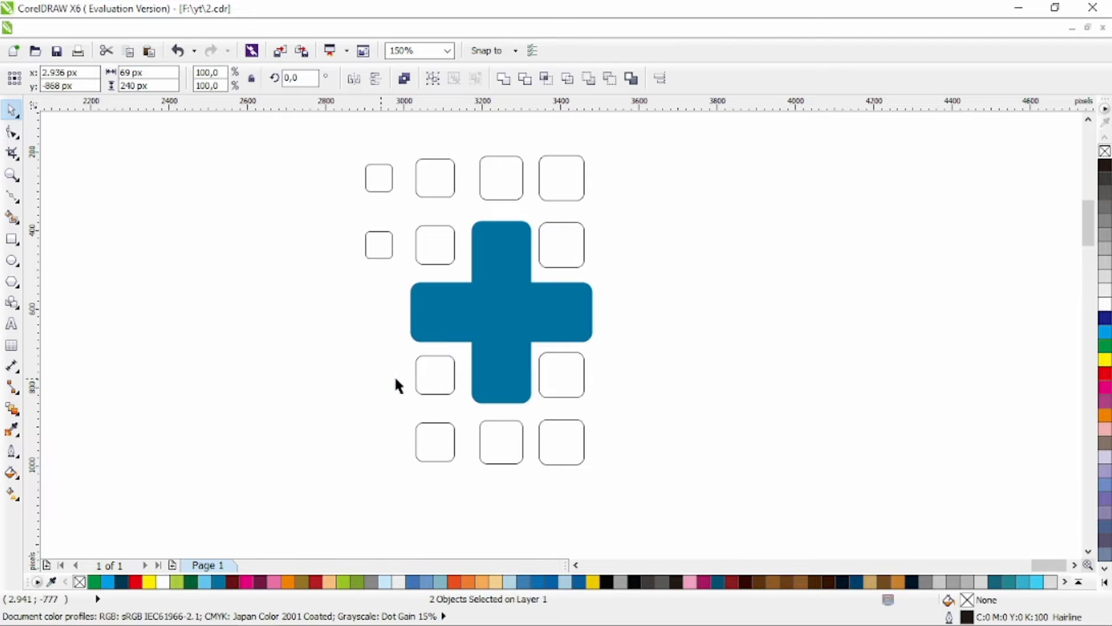
left_click(398, 409)
- Align the two lower small squares of the leftmost column horizontally with the adjacent squares in their rows
left_click(378, 446)
left_click(429, 435, "shift")
key("e")
left_click(389, 385)
left_click(427, 375, "shift")
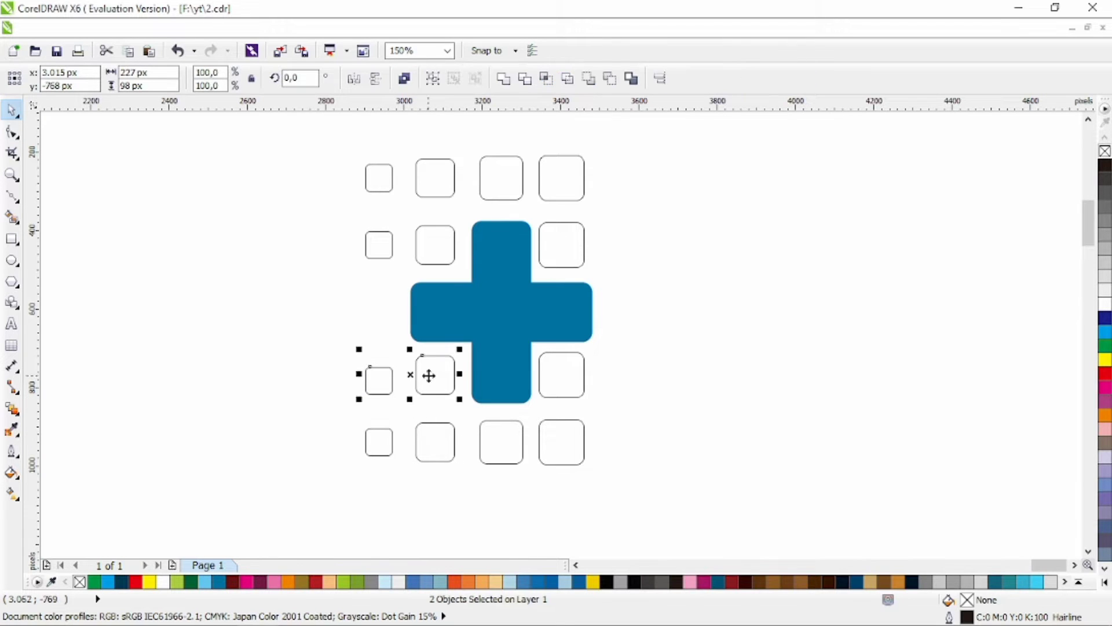
key("e")
left_click(324, 344)
- Copy the small fourth-row square to the middle of the leftmost column and align it horizontally with the cross's centre
left_click_drag(389, 373, 388, 313)
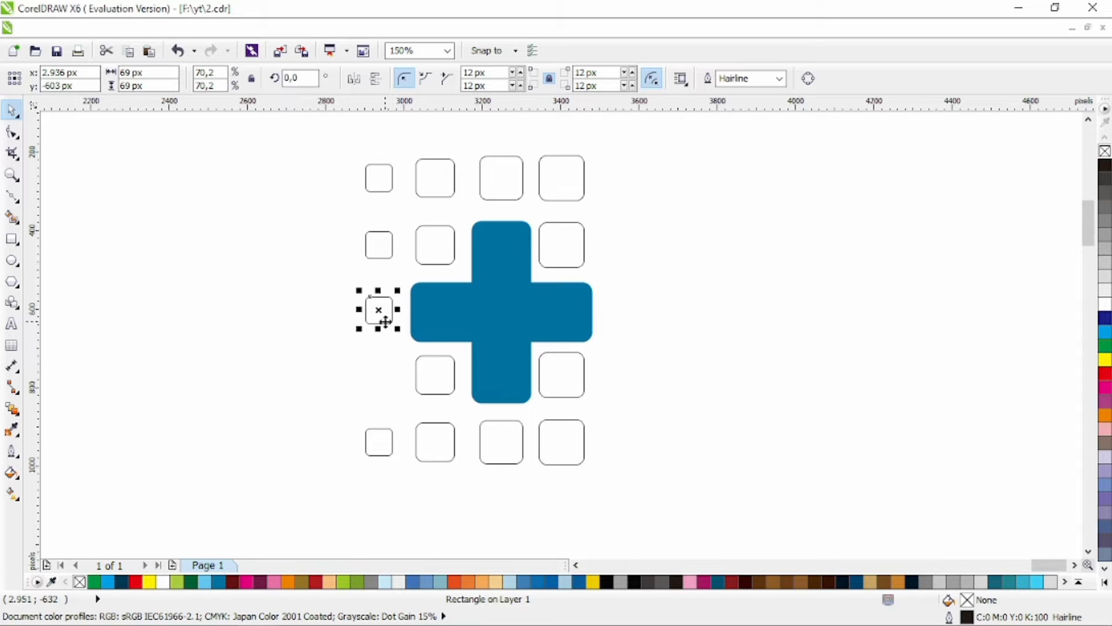
key("ctrl+z")
left_click_drag(389, 386, 380, 327)
right_click(380, 327)
left_click(449, 324, "shift")
key("e")
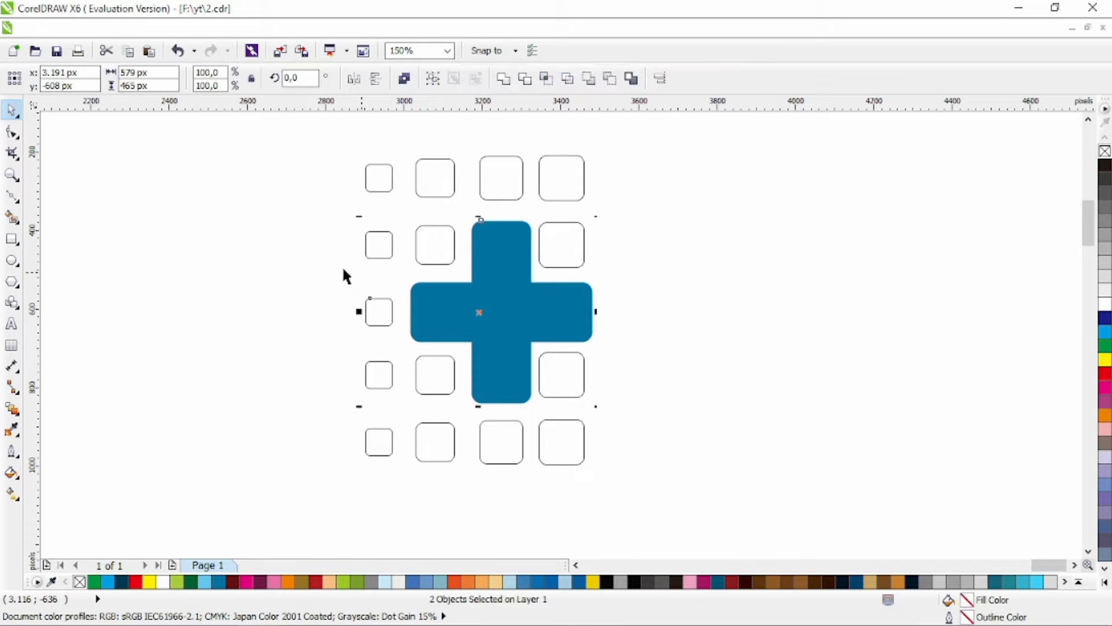
left_click(333, 268)
- Copy the large square above the cross's right arm to beside that arm and align it horizontally with the cross's centre
left_click(583, 259)
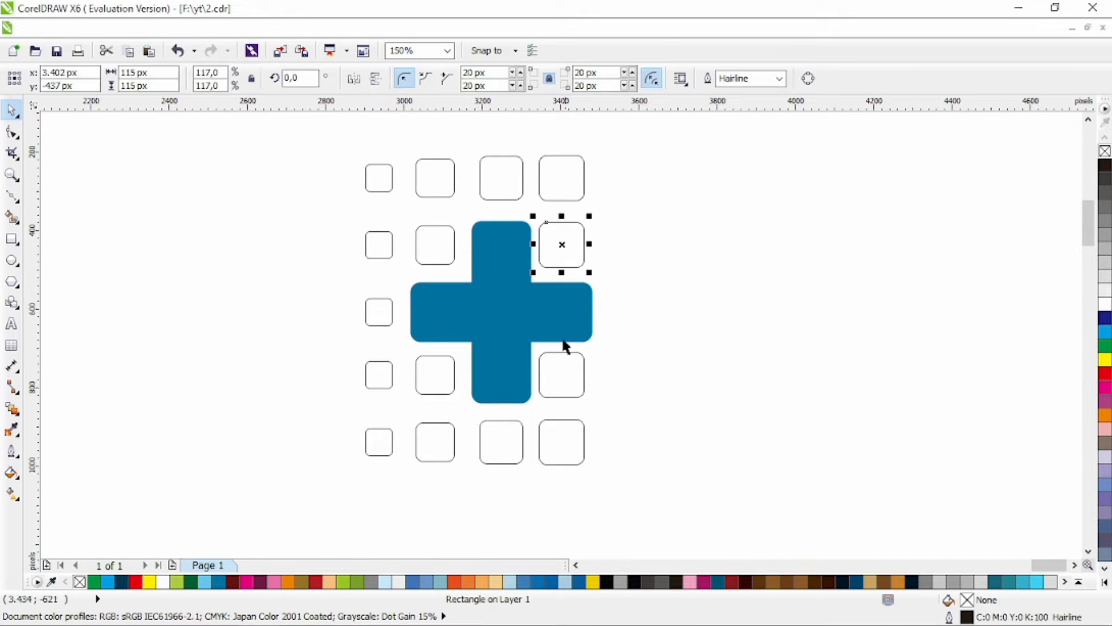
left_click_drag(569, 249, 628, 373)
left_click(551, 313, "shift")
key("e")
left_click(616, 284)
- Duplicate the square beyond the cross's right arm upward and align the copy with the second row
left_click(609, 322)
right_click(607, 259)
left_click(560, 248)
left_click(567, 268, "shift")
key("e")
left_click(634, 260)
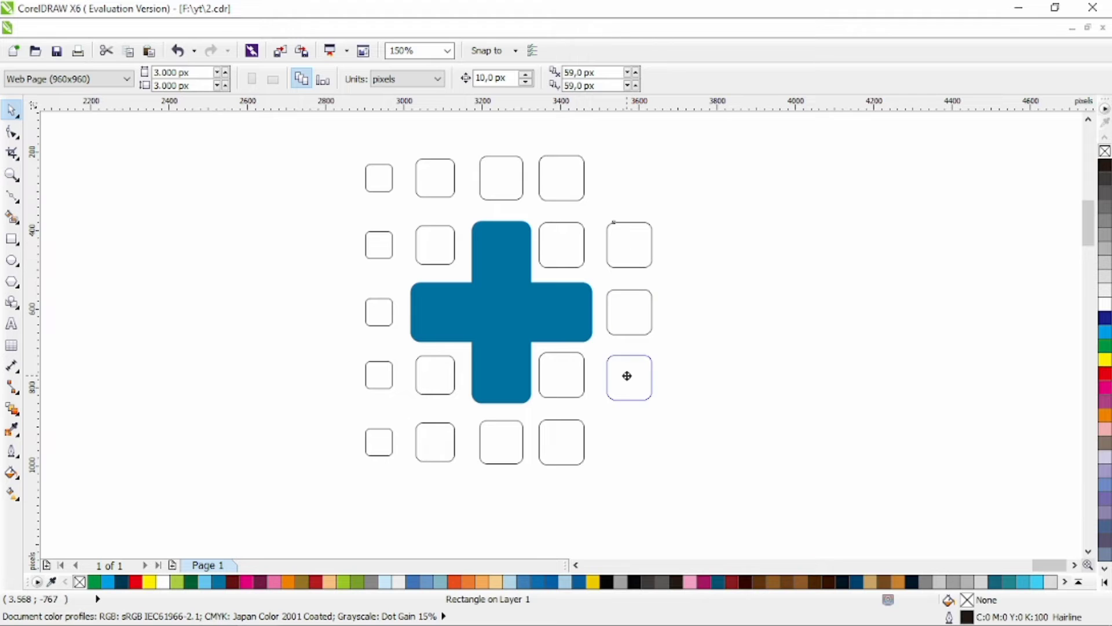
- Duplicate the outer right square downward and align the copy with the fourth row
right_click(628, 373)
left_click(567, 371, "shift")
left_click(666, 442)
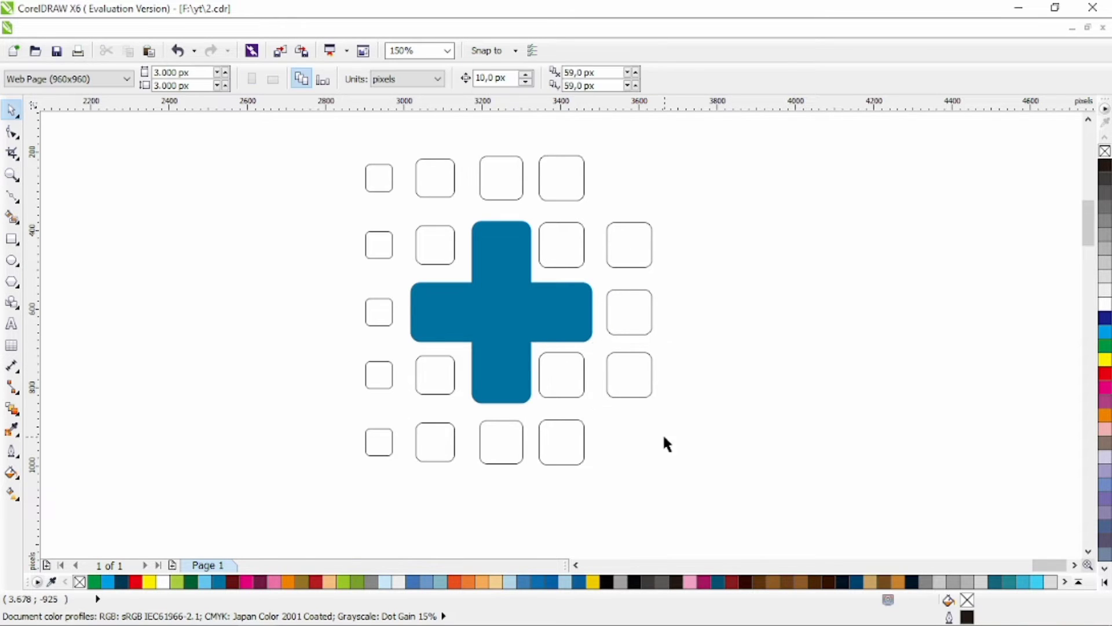
left_click(626, 373)
left_click(674, 375)
- Delete the small squares at the lower and upper ends of the leftmost column
left_click(381, 376)
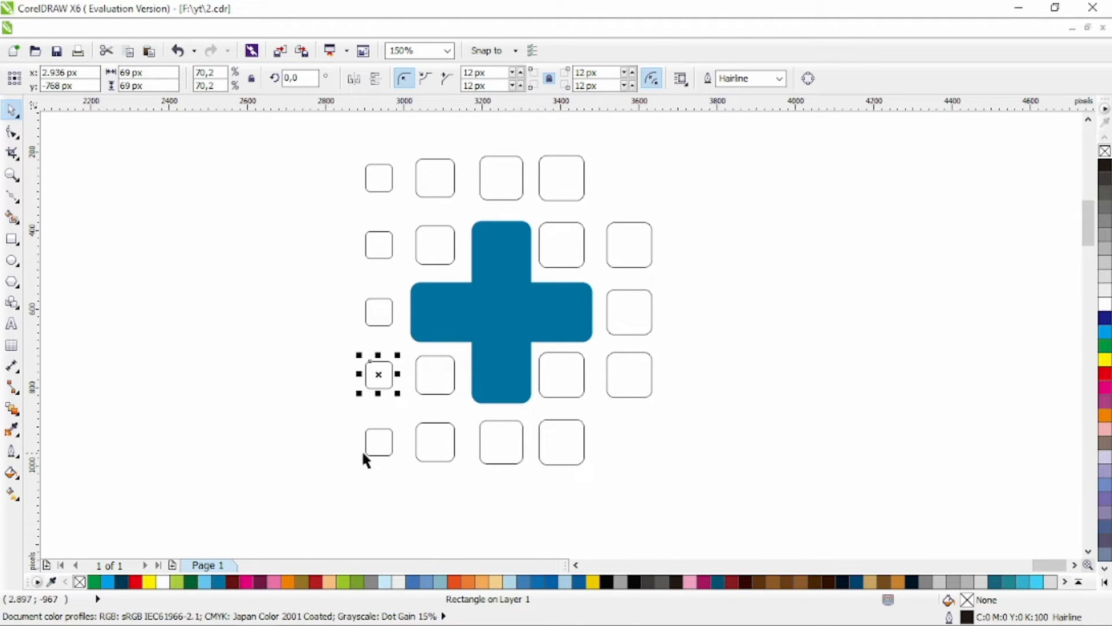
left_click(376, 441)
key("Delete")
left_click(378, 178)
key("Delete")
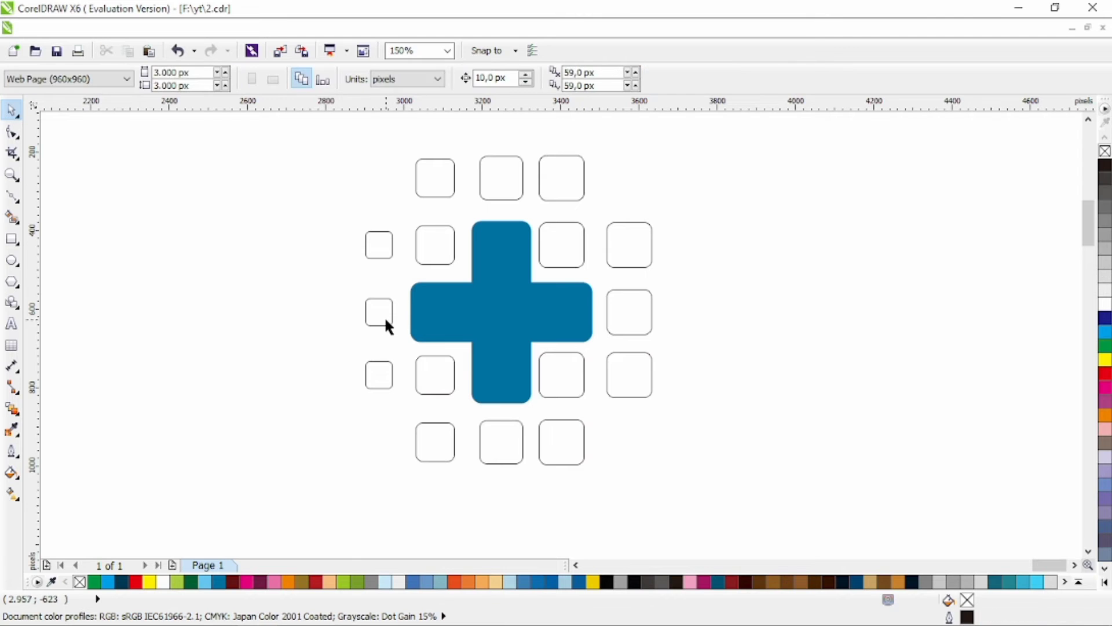
- Copy the middle small square to the top row's left end at 44 px, and shrink the original beside the cross's left arm
left_click_drag(380, 311, 377, 179)
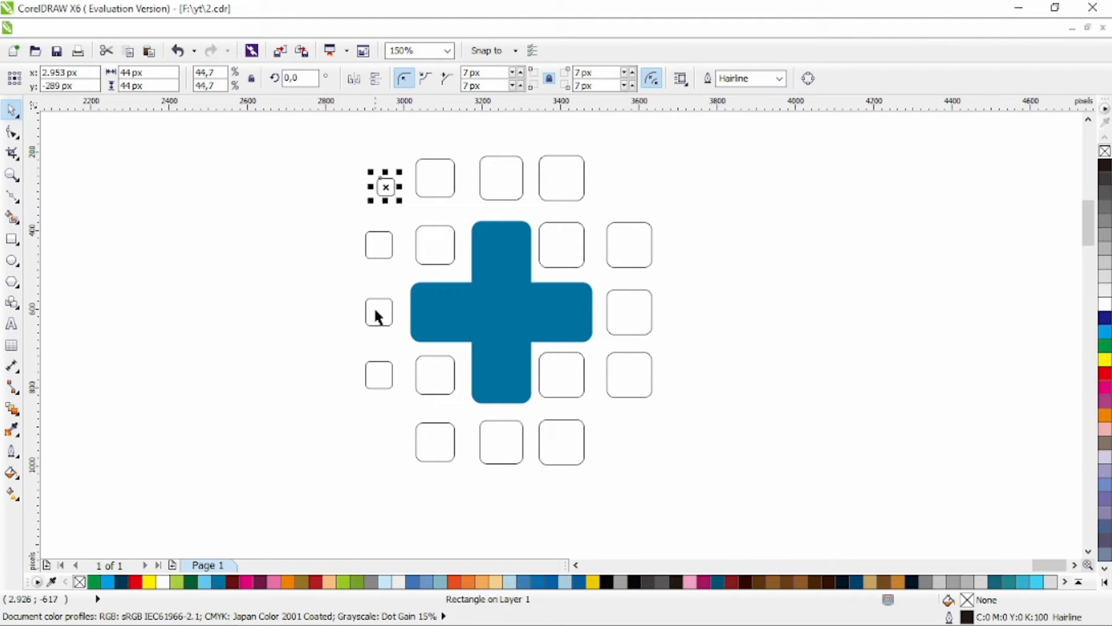
mouse_move(378, 316)
left_mouse_down()
mouse_move(364, 308)
mouse_move(381, 300)
left_mouse_up()
left_click(663, 353)
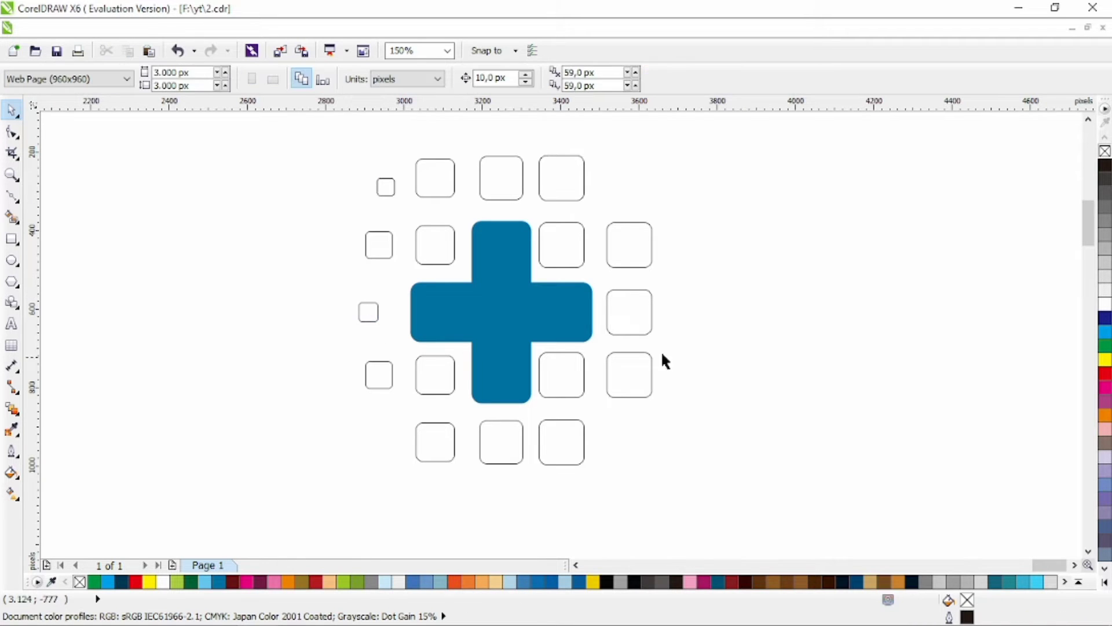
- Shift the squares directly above and below the cross's right arm slightly outward
left_click(573, 248)
key("Right")
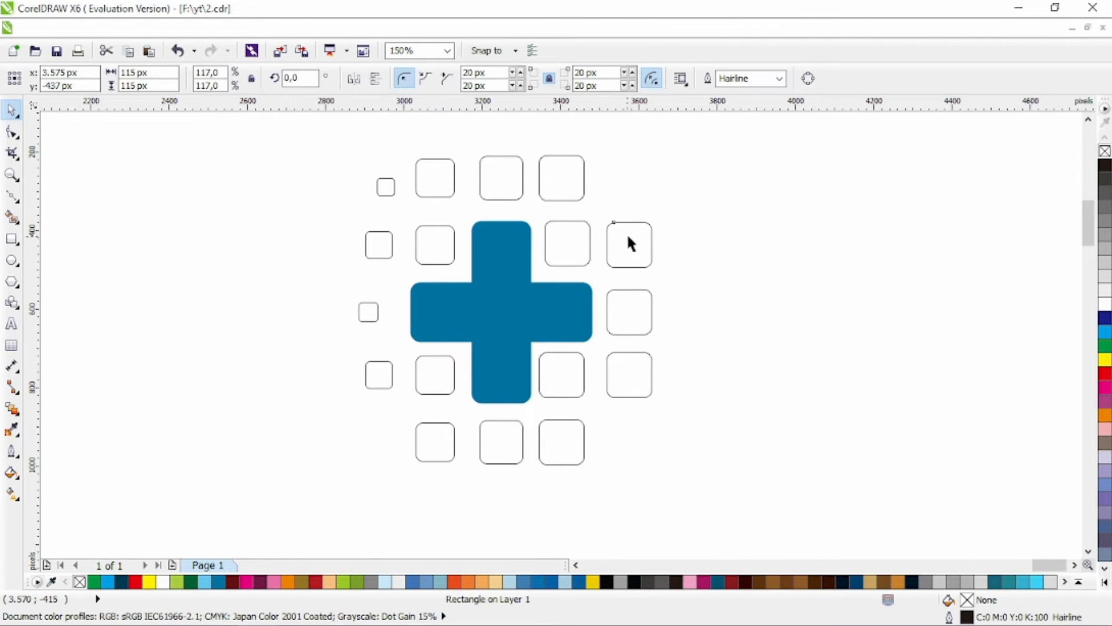
left_click(720, 305)
left_click_drag(576, 377, 579, 378)
- Move the bottom row's middle and left squares slightly upward, closer to the cross
left_click(567, 445)
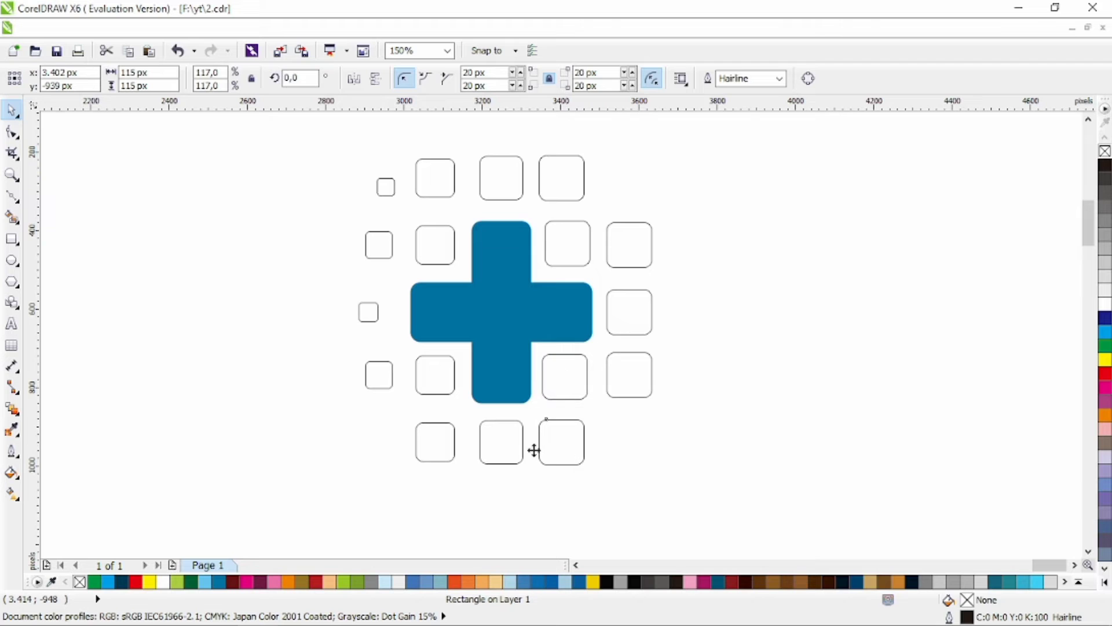
left_click_drag(504, 448, 502, 445)
left_click_drag(438, 445, 439, 440)
left_click(750, 443)
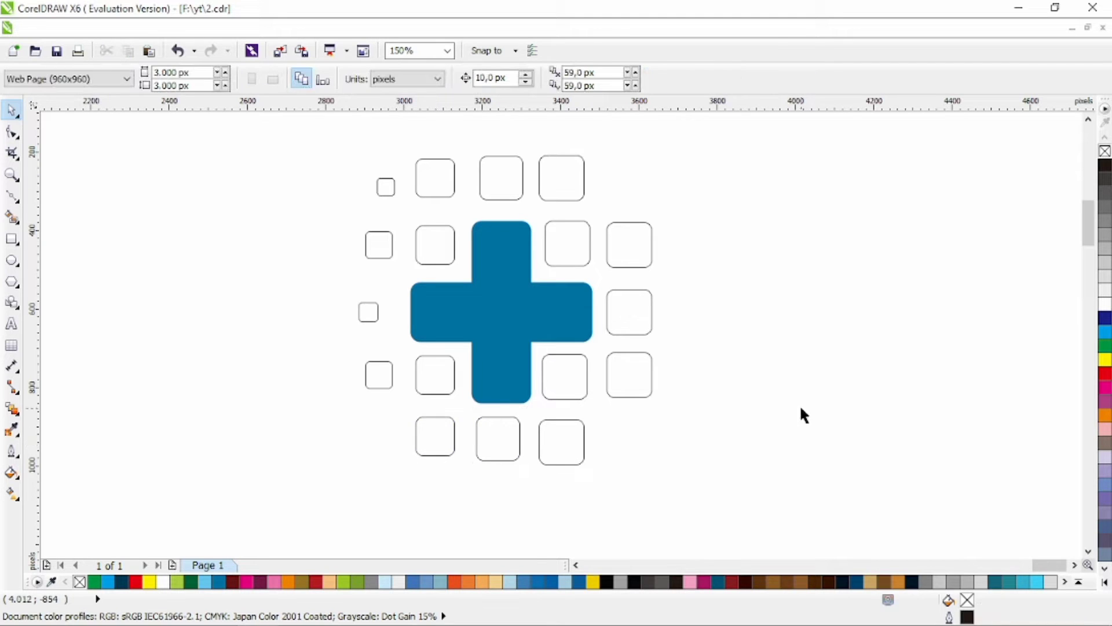
- Fill the top-row left square, the square beside the right arm and the one below the left arm with dark navy
left_click(435, 196)
left_click(630, 334, "shift")
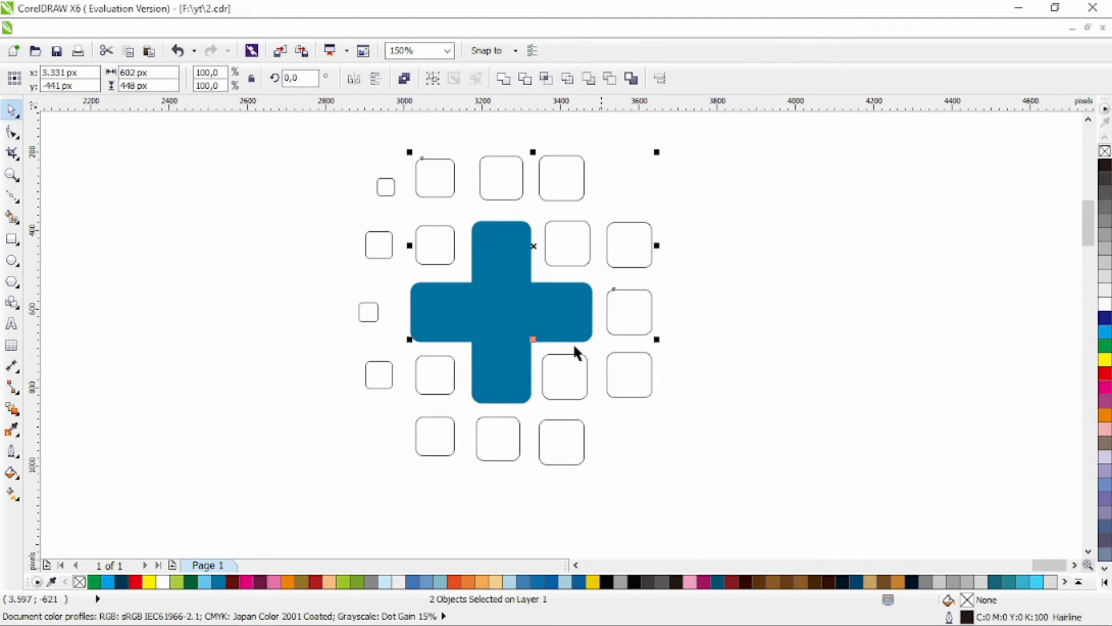
left_click(441, 393, "shift")
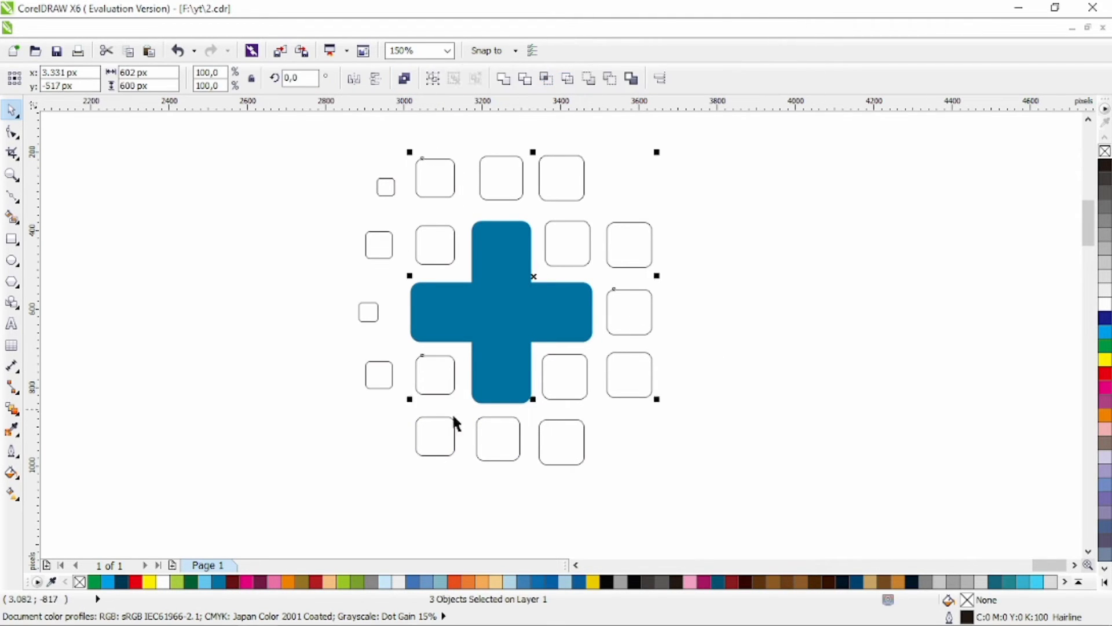
left_click(121, 581)
left_click(259, 437)
- Fill the fourth row's small square, the square above the cross and the second row's two right-hand squares with turquoise blue (#36B0CF)
left_click(377, 373)
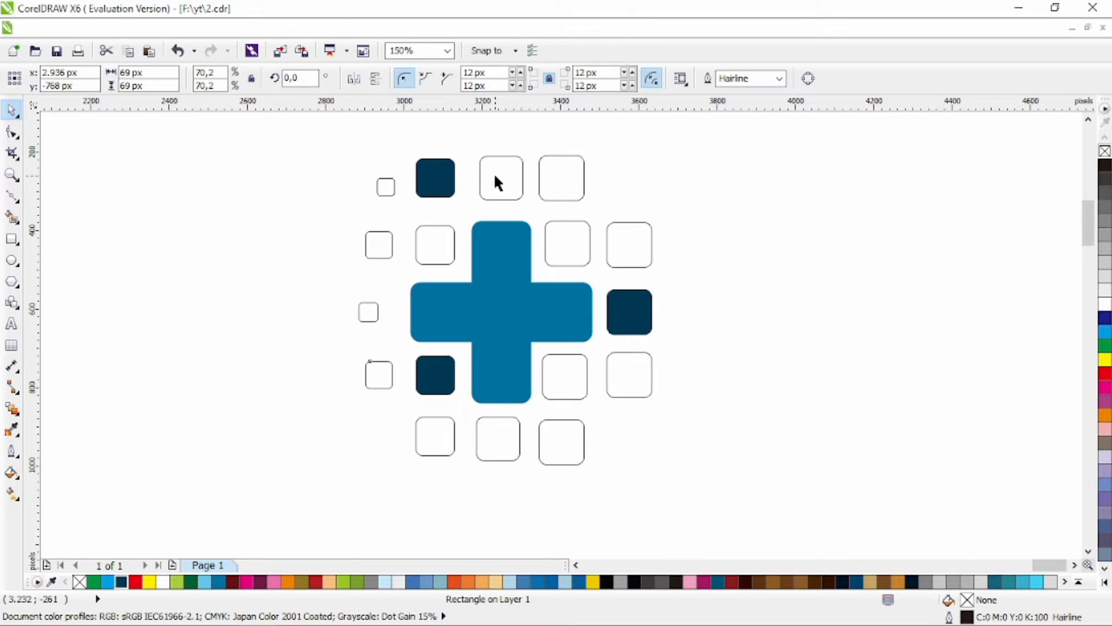
left_click(496, 177, "shift")
left_click(567, 244, "shift")
left_click(635, 243, "shift")
left_click(1023, 581)
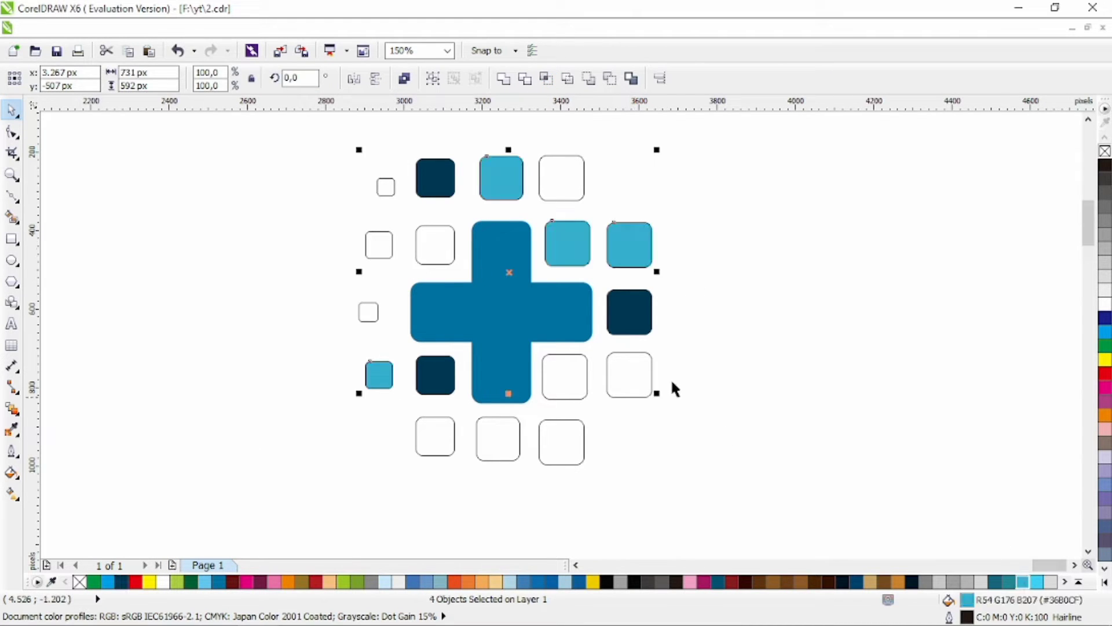
- Fill the top row's right square, the square under the right arm and the bottom row's middle square with 20% black
left_click(561, 194)
left_click(565, 371, "shift")
left_click(500, 436, "shift")
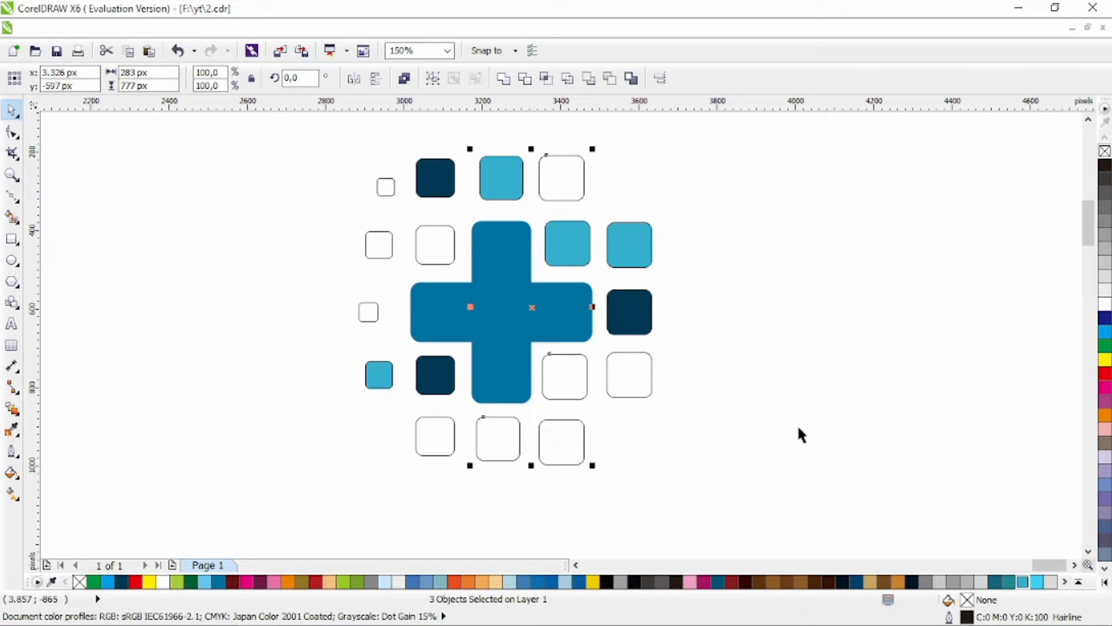
left_click(1051, 581)
- Fill the square above the left arm with light sky blue and the small square beside it with the cross's blue
left_click(435, 247)
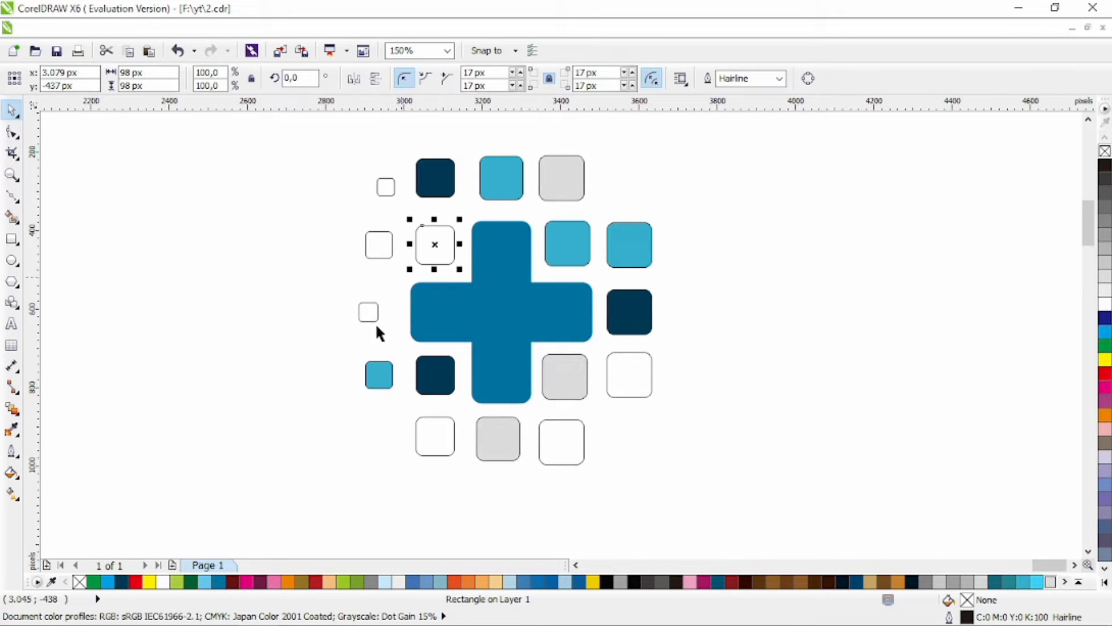
left_click(206, 581)
left_click(379, 244)
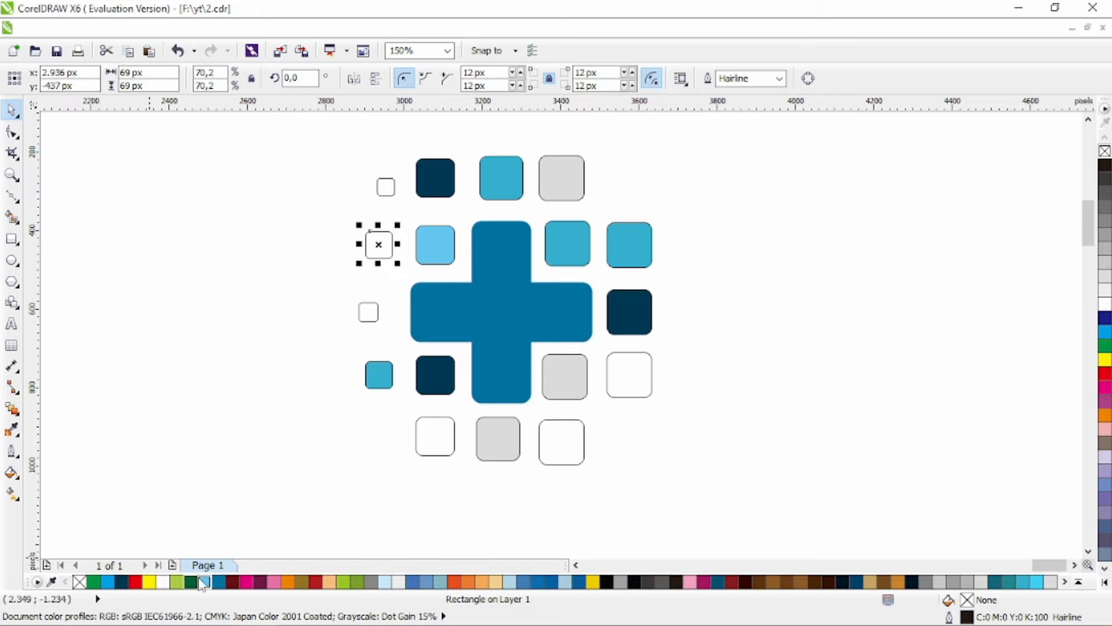
left_click(219, 582)
- Fill the middle small square and the fourth row's outer right square pale blue, and the bottom row's right square bright blue
left_click(369, 313)
left_click(628, 368, "shift")
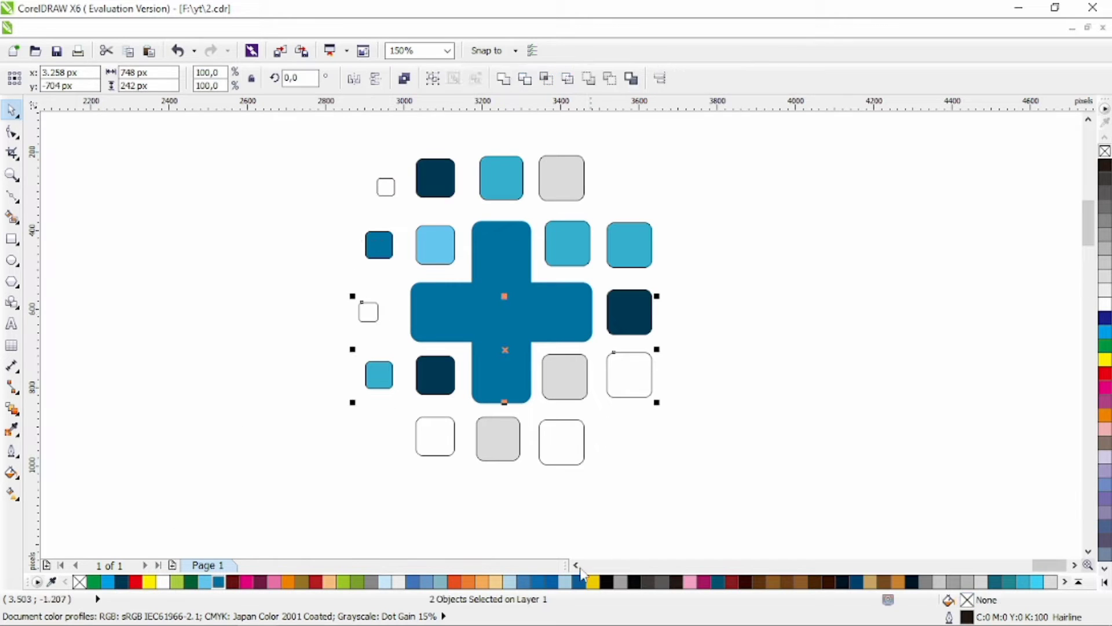
left_click(385, 581)
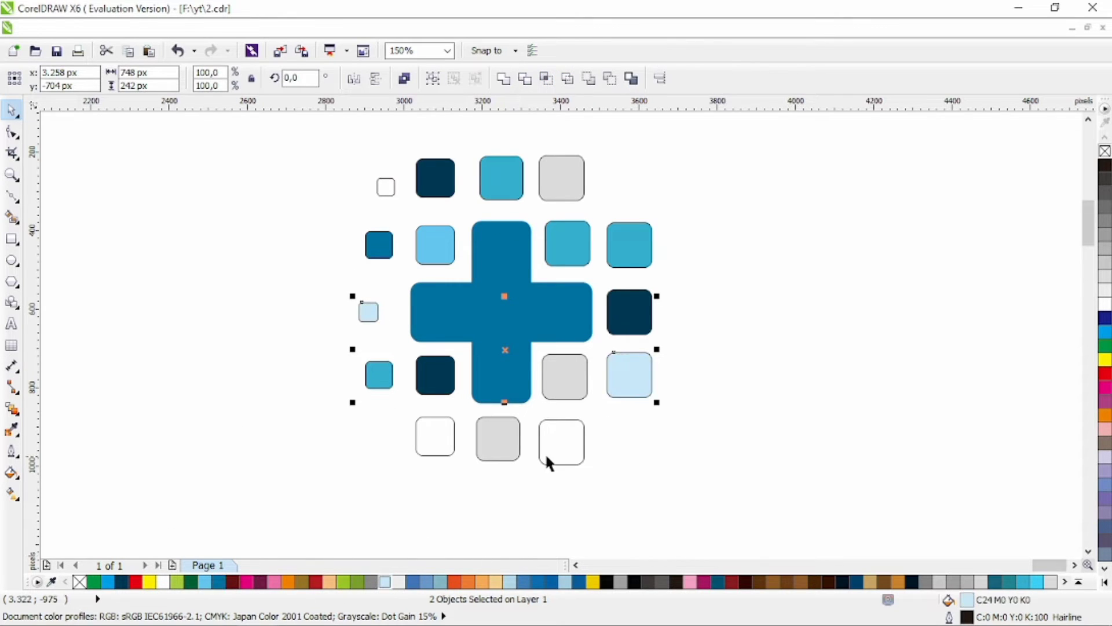
left_click(545, 453)
left_click(108, 581)
- Fill the bottom row's left square and the small top-left corner square with the cross's blue
left_click(430, 449)
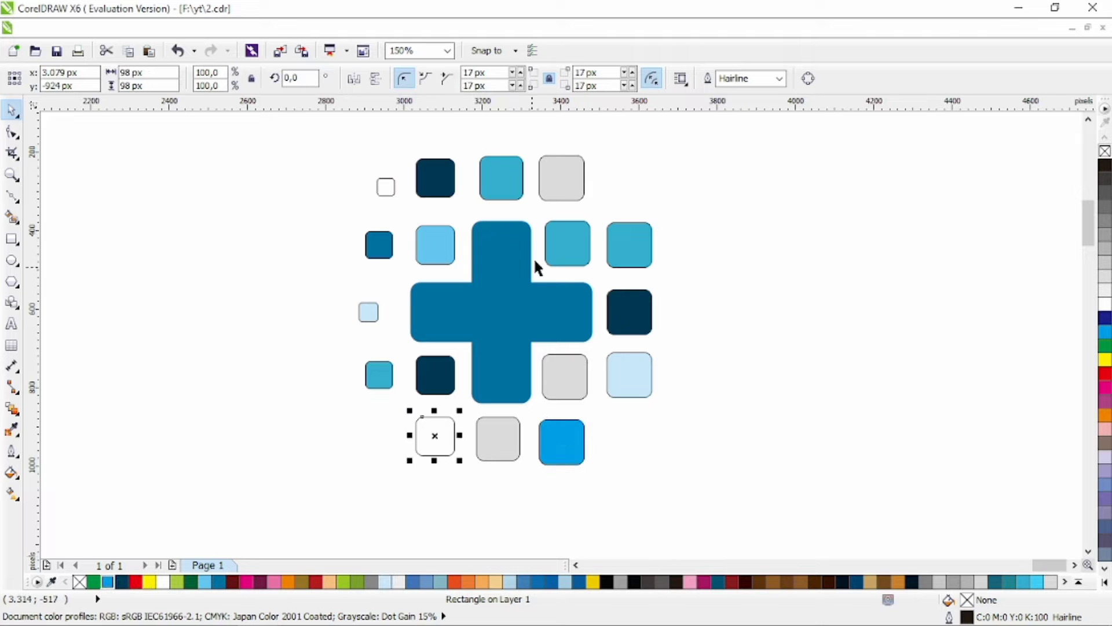
left_click(385, 187, "shift")
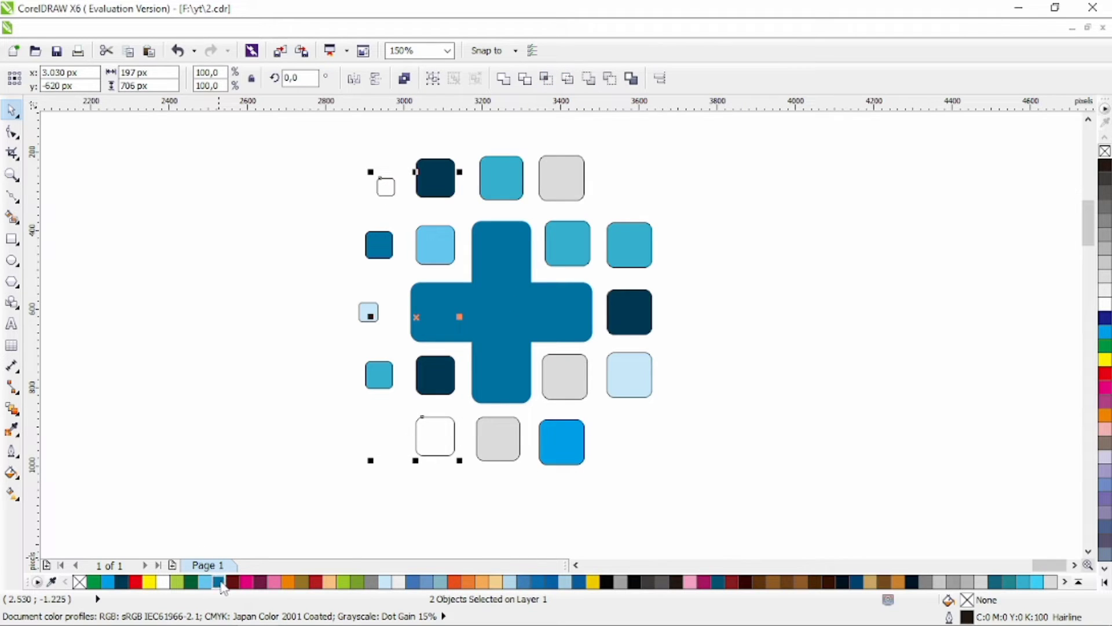
left_click(218, 582)
left_click(333, 200)
- Remove the outlines from the cross and all squares, and scale the whole logo down to about half its size
left_click_drag(322, 142, 713, 503)
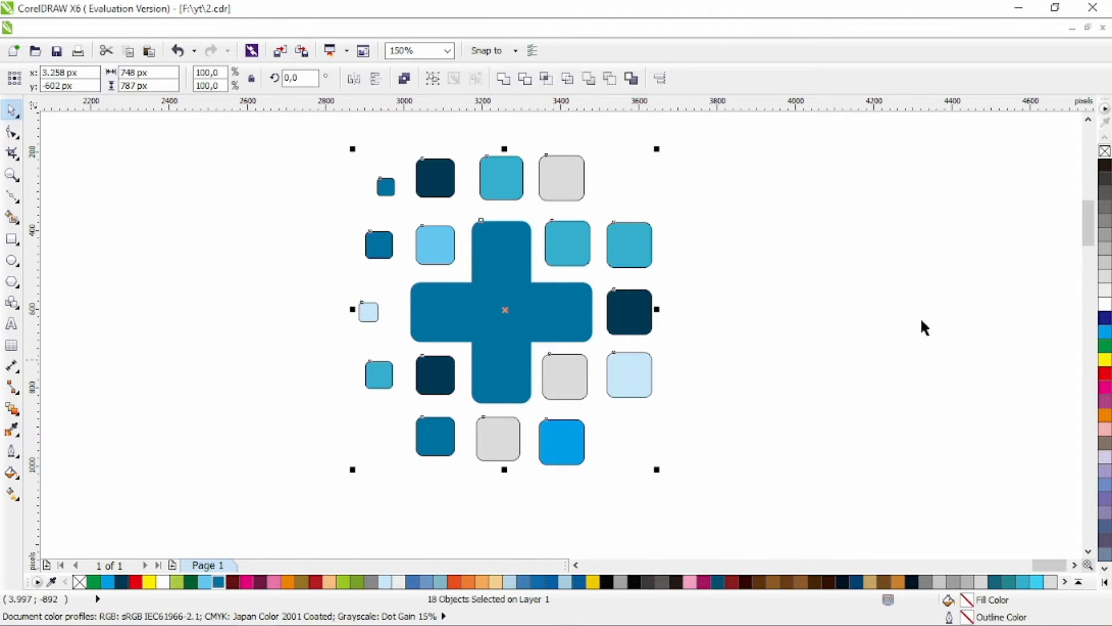
right_click(1105, 152)
left_click_drag(657, 469, 583, 390)
key("z")
left_click(489, 312)
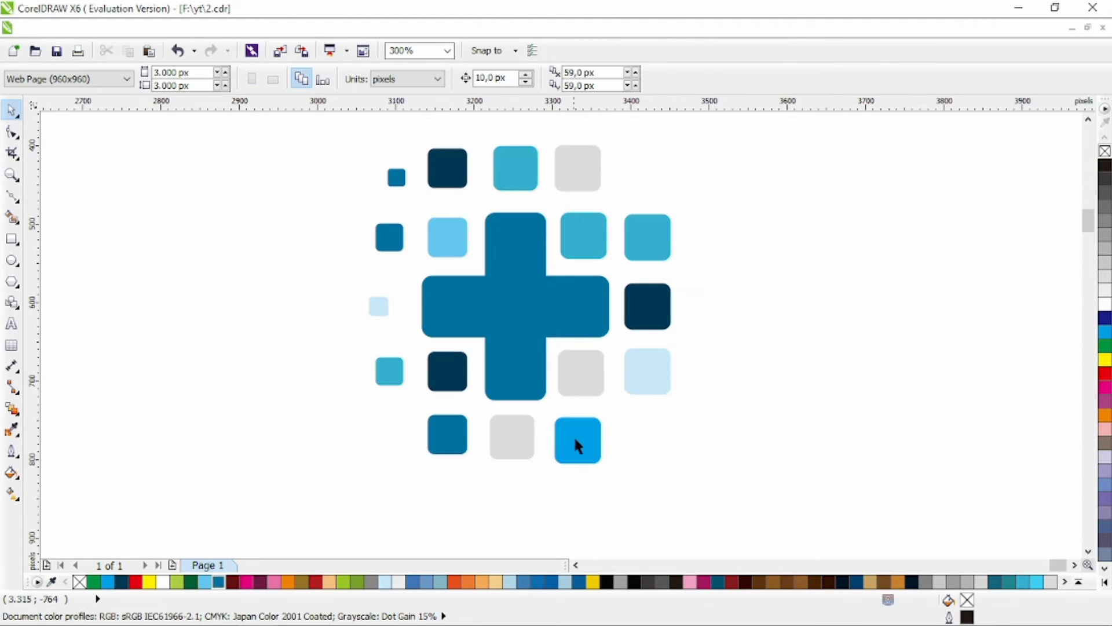
- Recolor the grey square below the cross's right arm light sky blue
key("space")
left_click(573, 436)
left_click(519, 419, "shift")
left_click(691, 427)
scroll(746, 374, "up", 1)
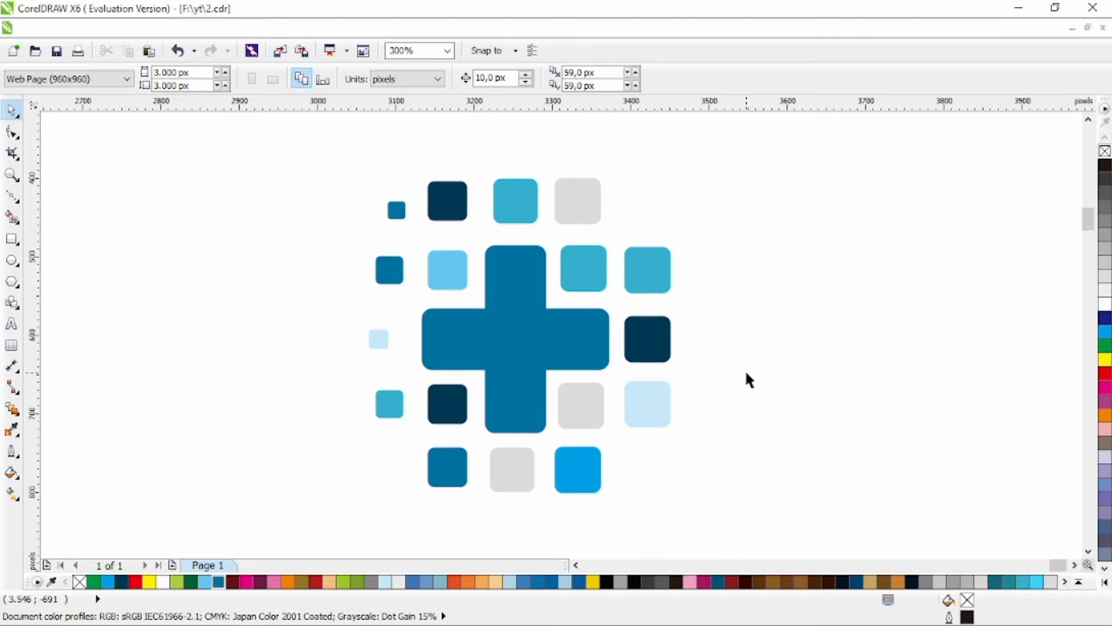
left_click(596, 415)
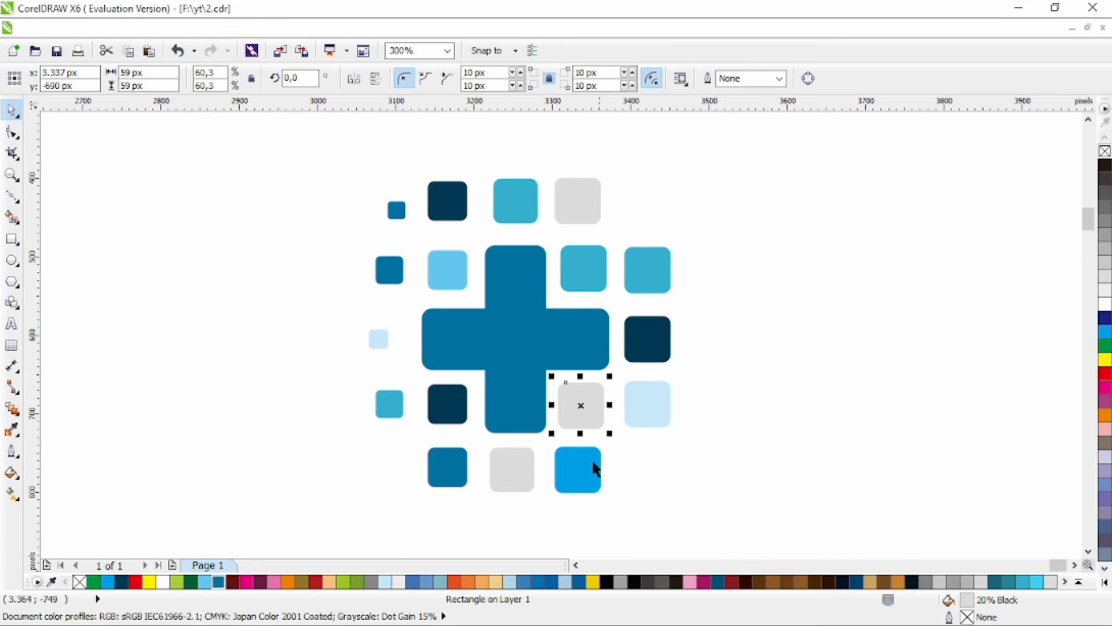
left_click(210, 583)
left_click(724, 446)
scroll(710, 428, "up", 1)
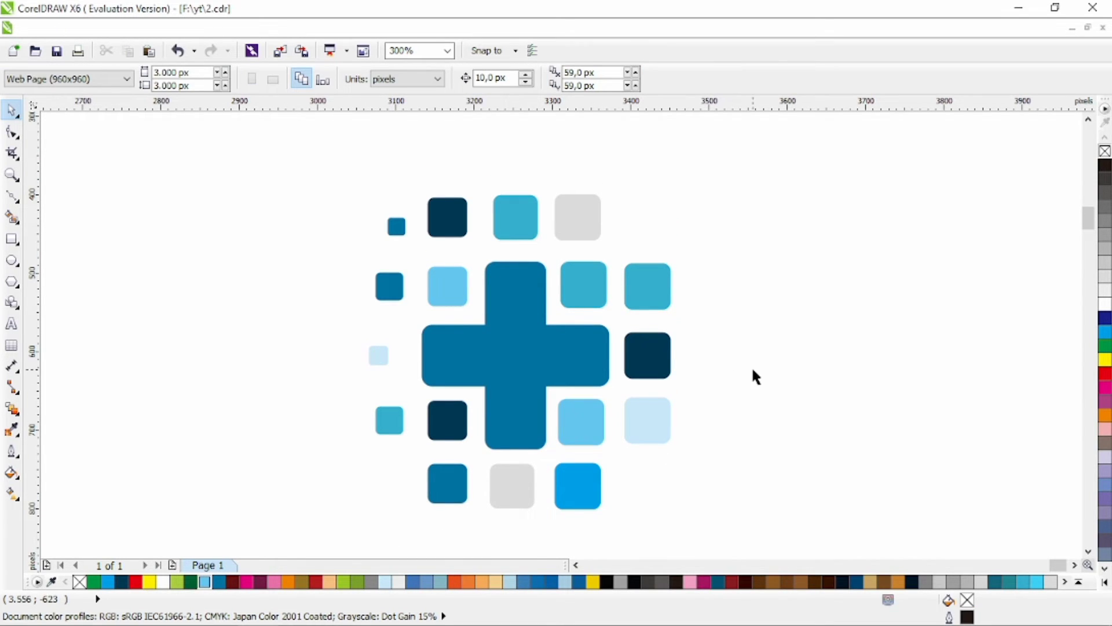
- Copy the small pale blue square beside the left arm to the grid's empty top-right corner
left_click(594, 433)
left_click(800, 412)
scroll(747, 316, "down", 2)
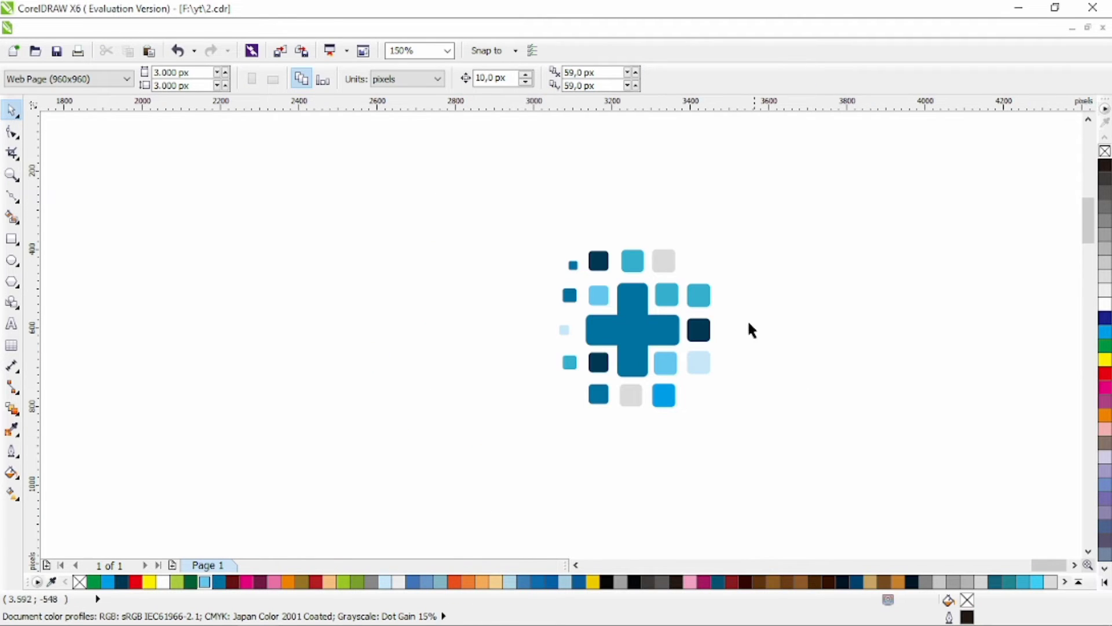
scroll(759, 348, "right", 2)
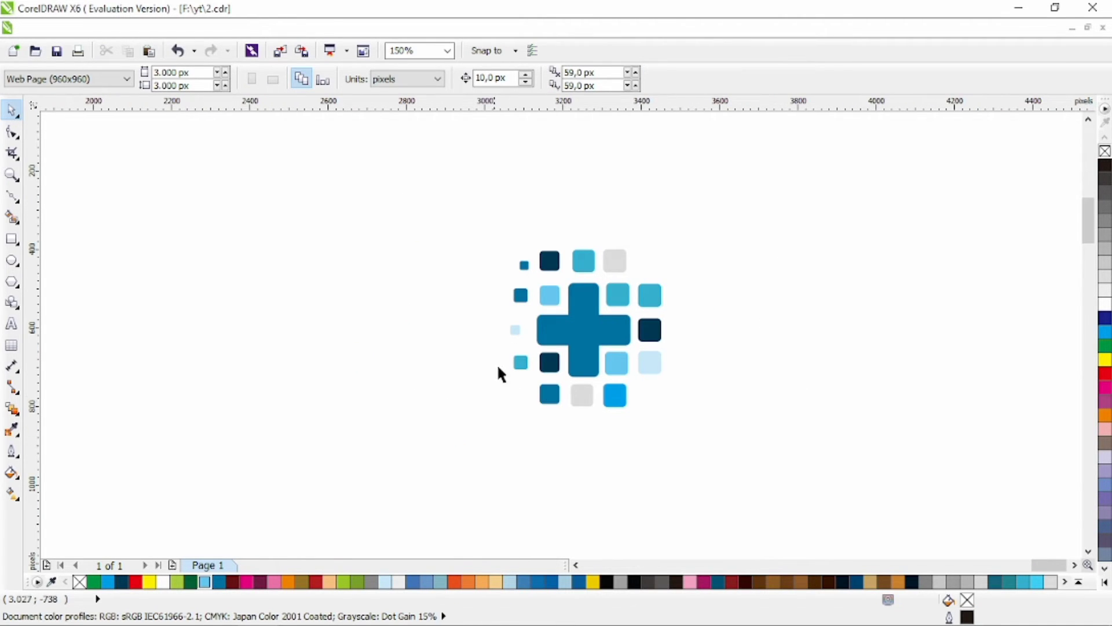
left_click_drag(516, 335, 648, 278)
left_click(670, 276)
scroll(698, 280, "right", 1)
- Slightly shrink the outer right turquoise square, the top-row grey square to 48 px, and the navy square beside the right arm
left_click(642, 299)
left_click(594, 255)
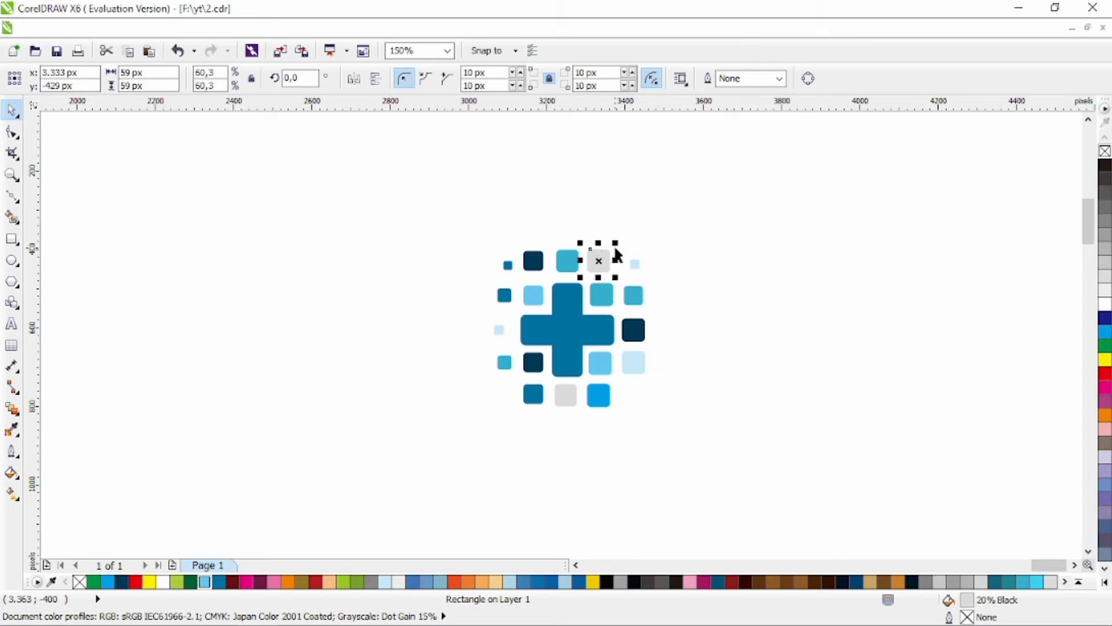
left_click_drag(615, 243, 613, 246)
left_click(653, 323)
left_click(640, 332)
left_click_drag(651, 349, 649, 377)
- Slightly shrink the outer right pale blue square and the bottom row's bright blue square
left_click(667, 360)
left_click(642, 365)
left_click(607, 403)
left_click_drag(613, 410, 615, 412)
left_click(689, 381)
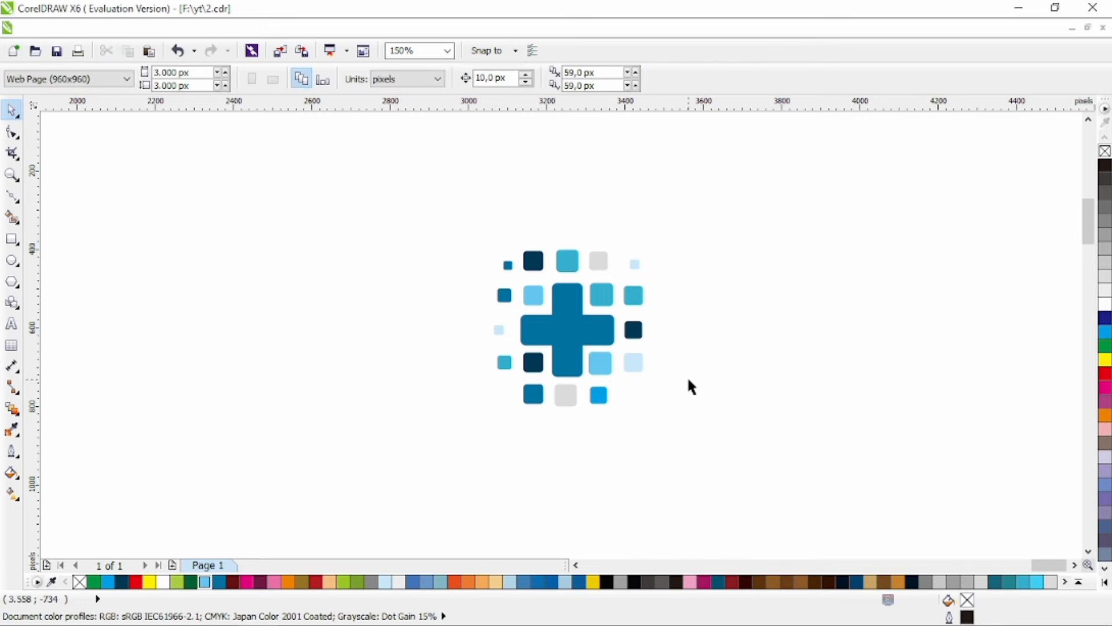
- Select the cross with all its squares and move the whole logo a little up and to the left
left_click_drag(519, 267, 443, 196)
left_click_drag(584, 315, 549, 303)
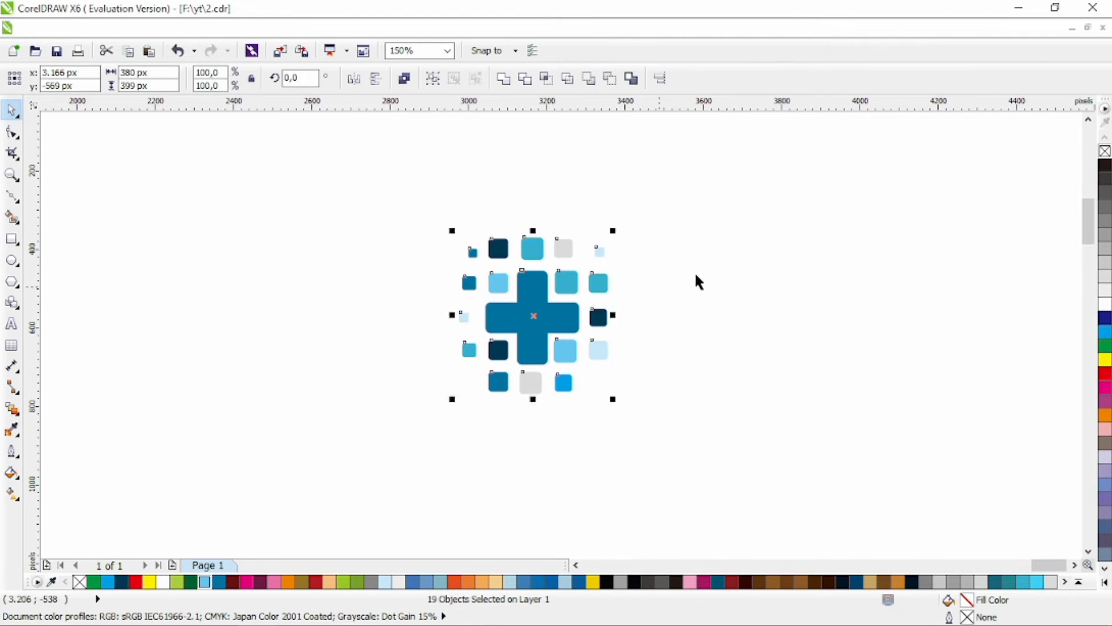
left_click(694, 272)
- Slightly shrink the bottom row's left square toward the cross
left_click(499, 385)
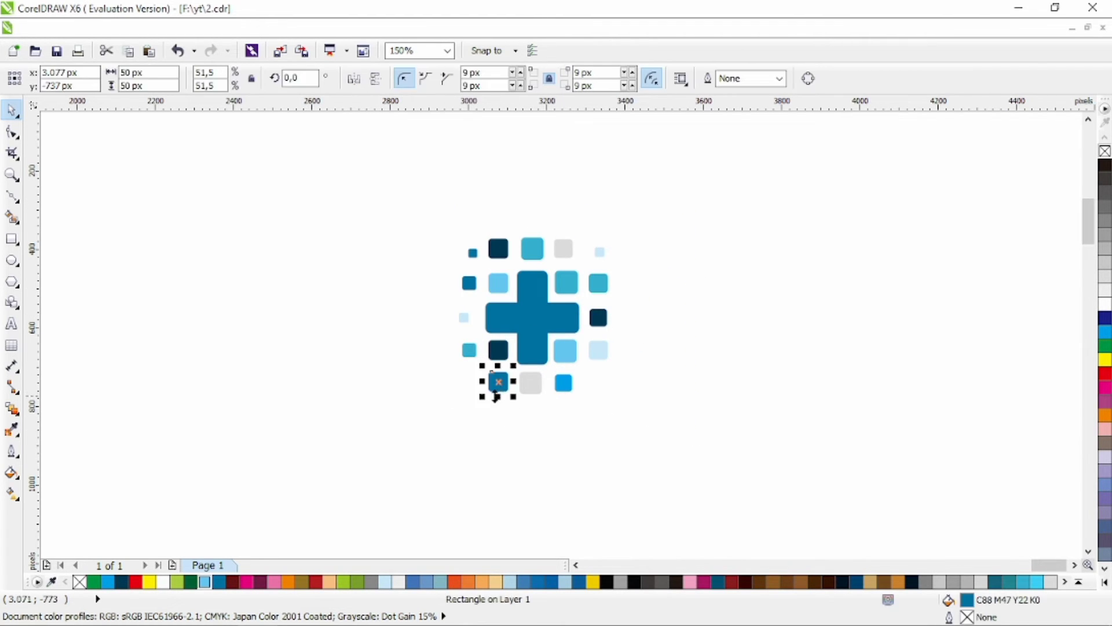
left_click_drag(484, 401, 489, 397)
left_click(626, 403)
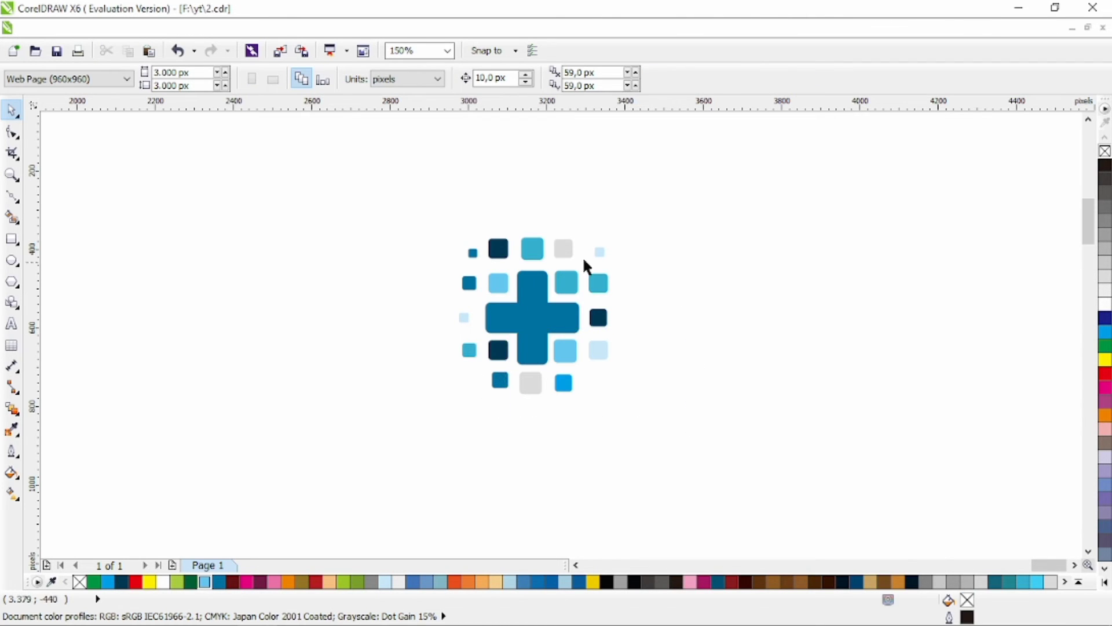
- Recolor the grey squares in the top and bottom rows dark teal (#18657D)
left_click(563, 249)
left_click(996, 582)
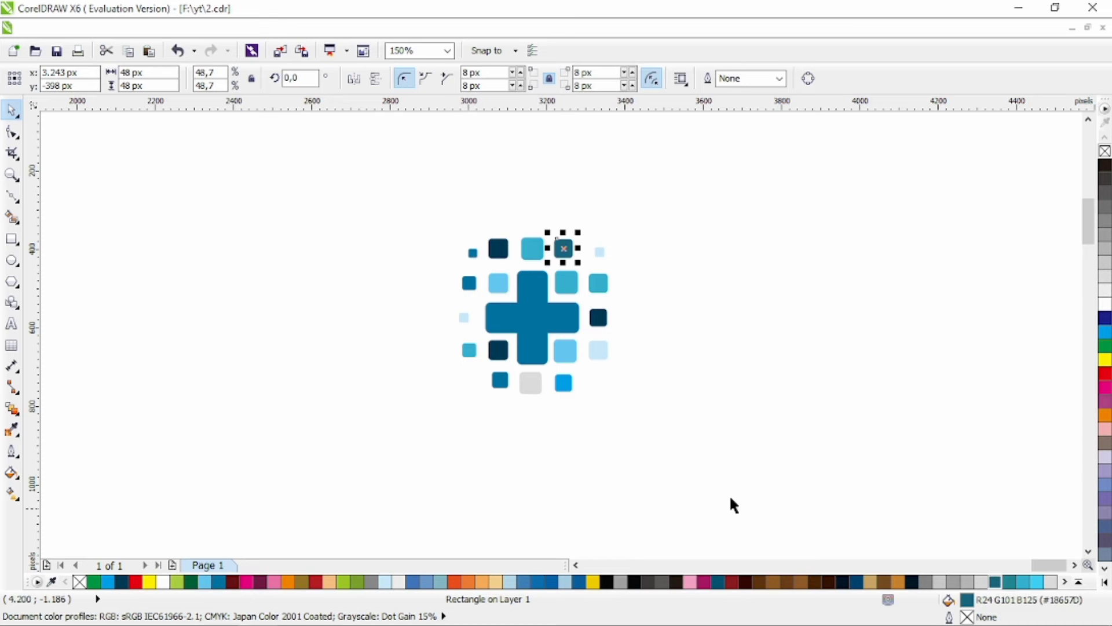
left_click(535, 389)
left_click(996, 582)
left_click(753, 383)
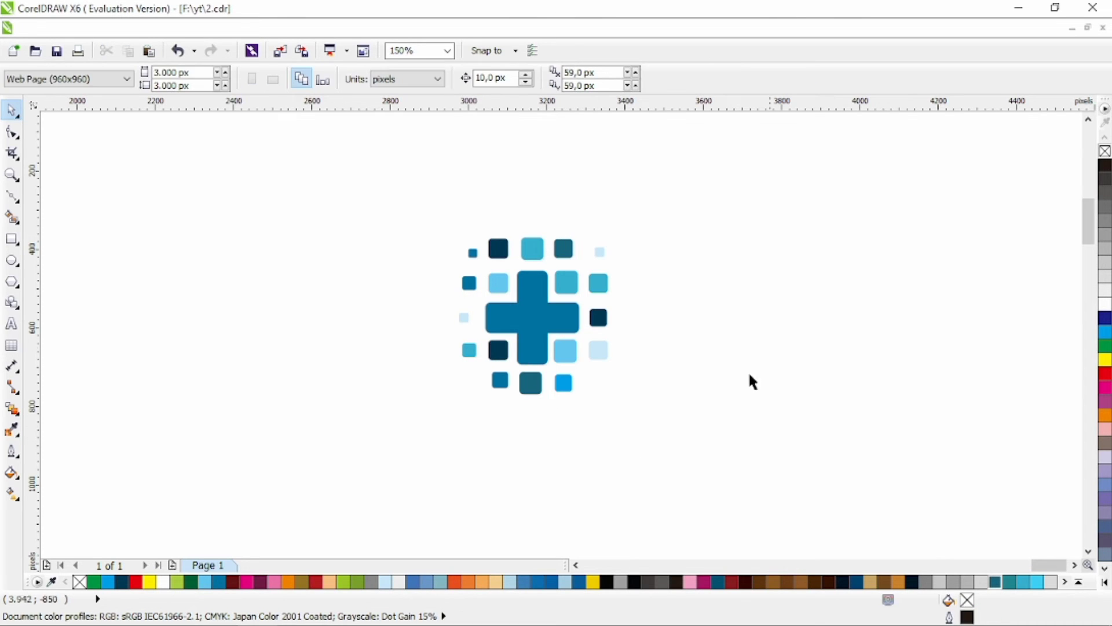
- Group the cross and all surrounding squares into one object
left_click_drag(579, 307, 380, 464)
key("ctrl+g")
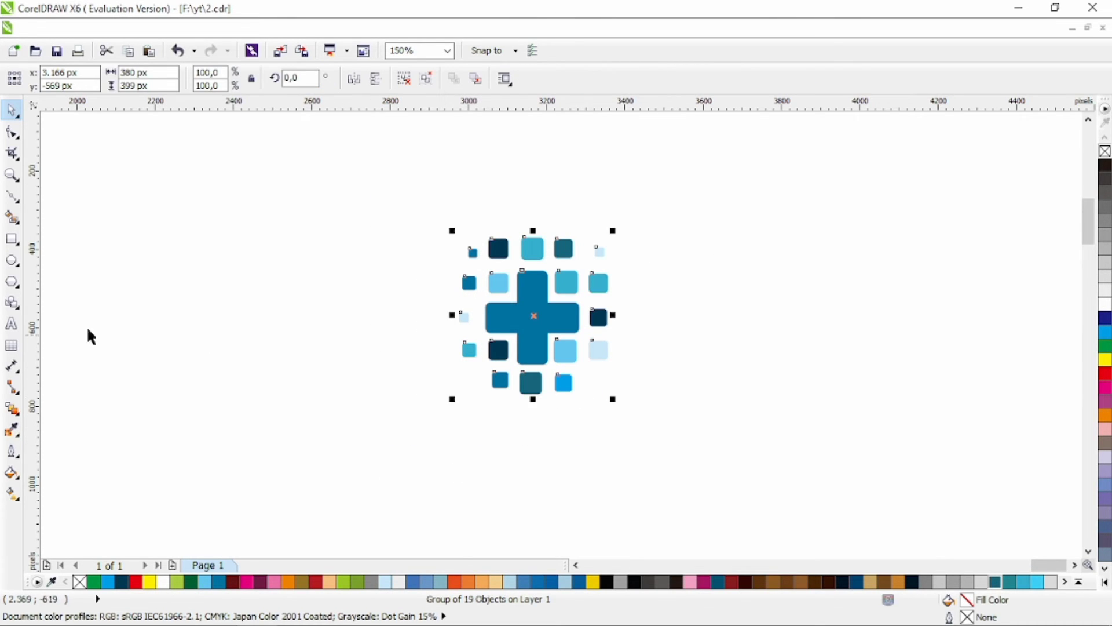
- Add the artistic text "PIXEL MEDICAL" directly beneath the logo in 24 pt Arial
left_click(11, 324)
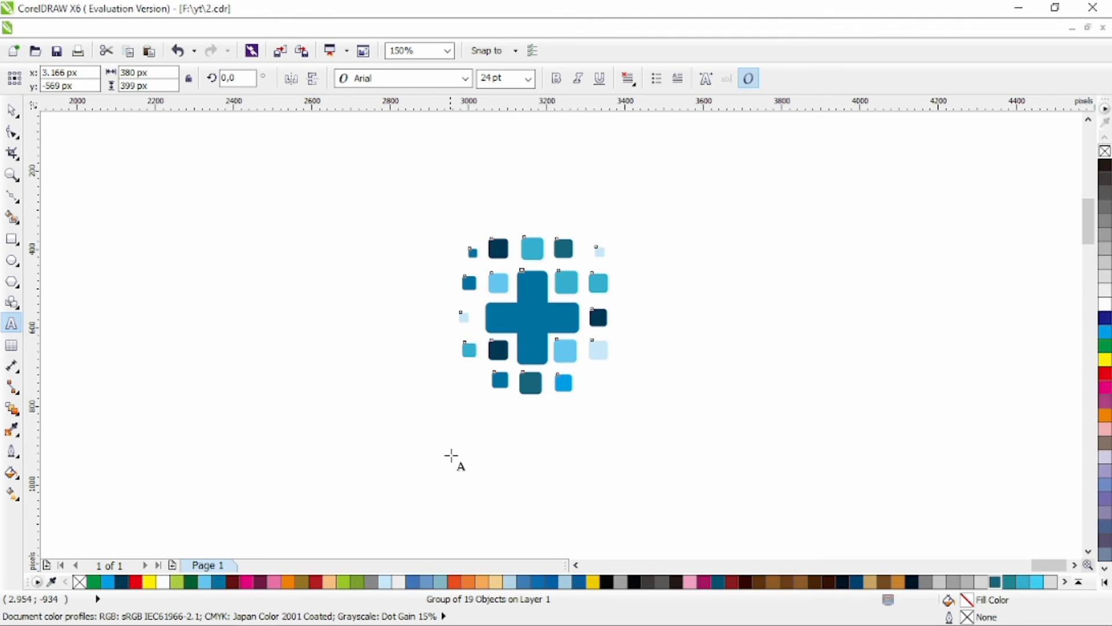
left_click(454, 427)
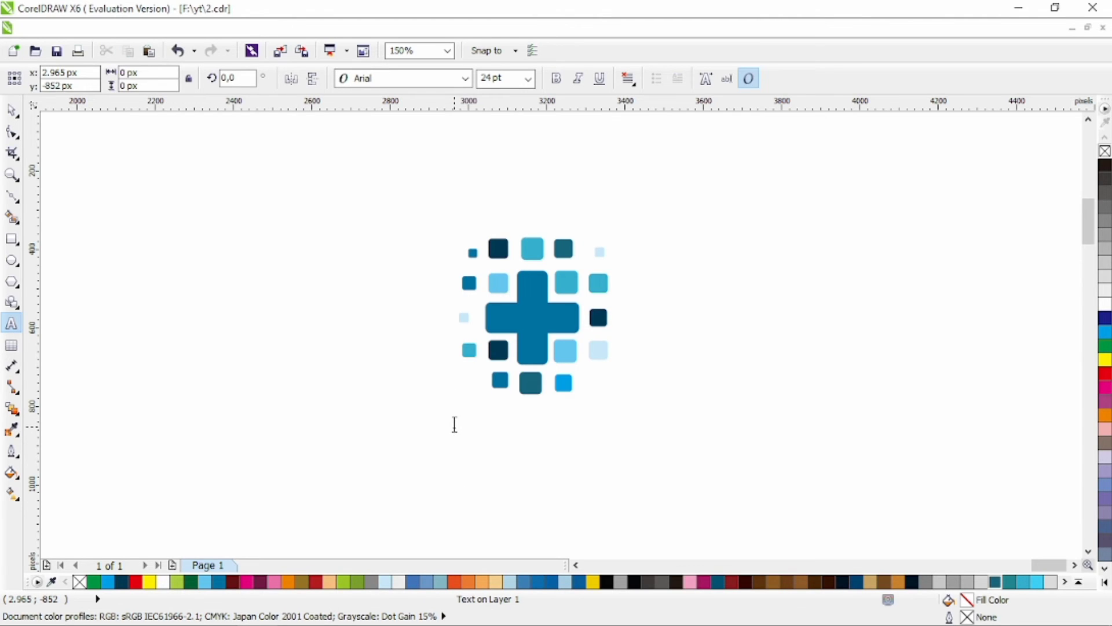
type("PIXEL")
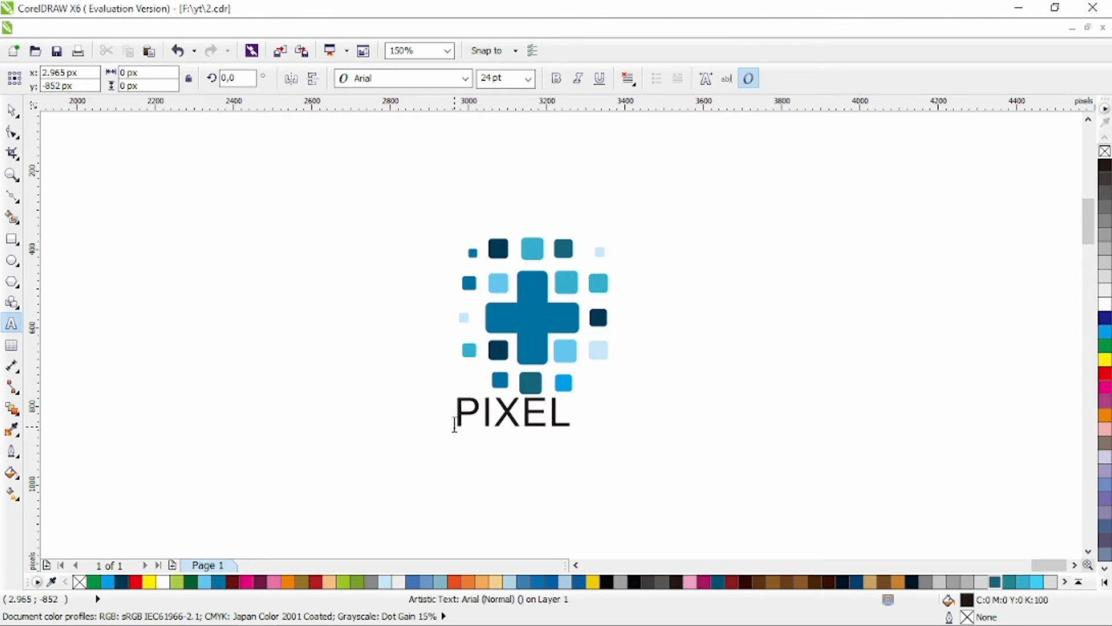
type(" MEDICAL")
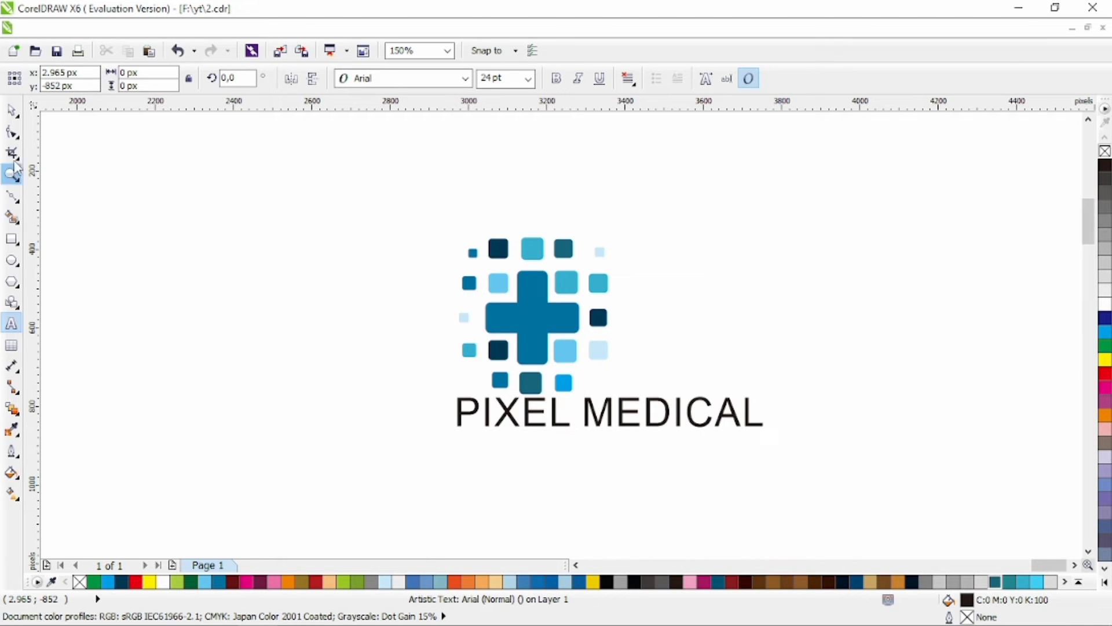
- Change the font of the "PIXEL MEDICAL" caption to Calibri
left_click(13, 111)
left_click(465, 79)
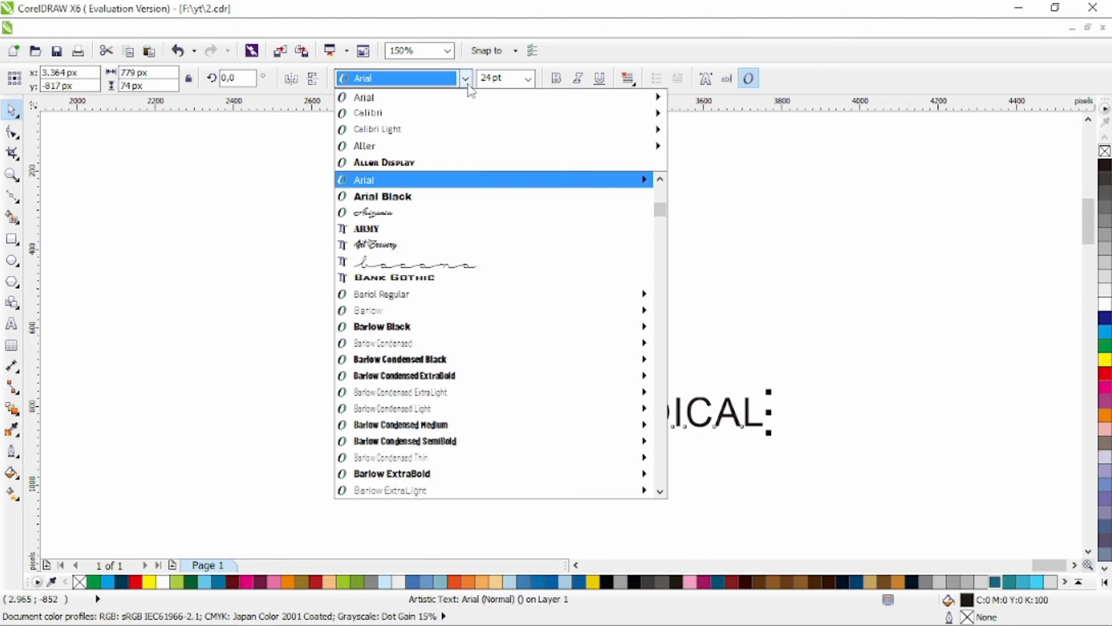
left_click(459, 116)
- Set only the word "PIXEL" in the caption to the Calibri Light font
double_click(557, 415)
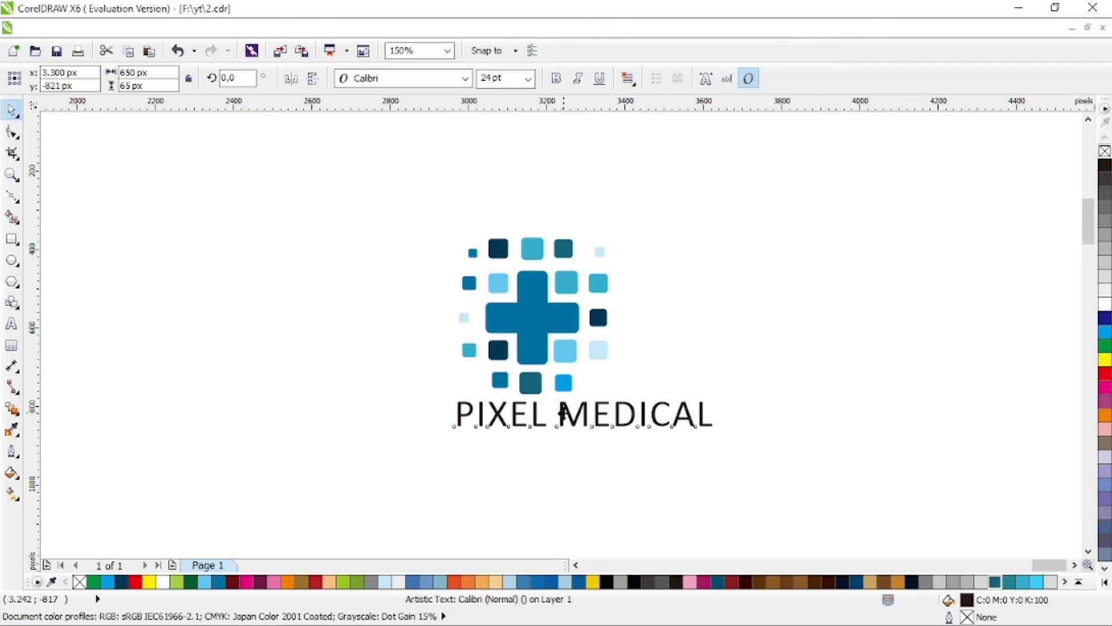
left_click_drag(559, 415, 716, 415)
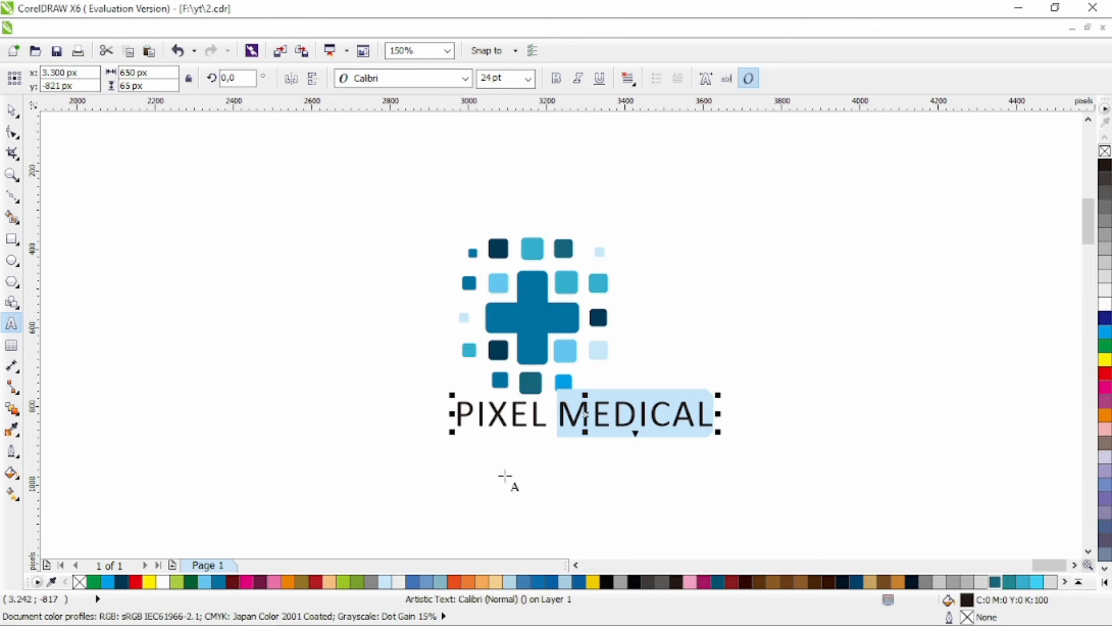
left_click(534, 415)
left_click_drag(548, 415, 412, 415)
left_click(466, 78)
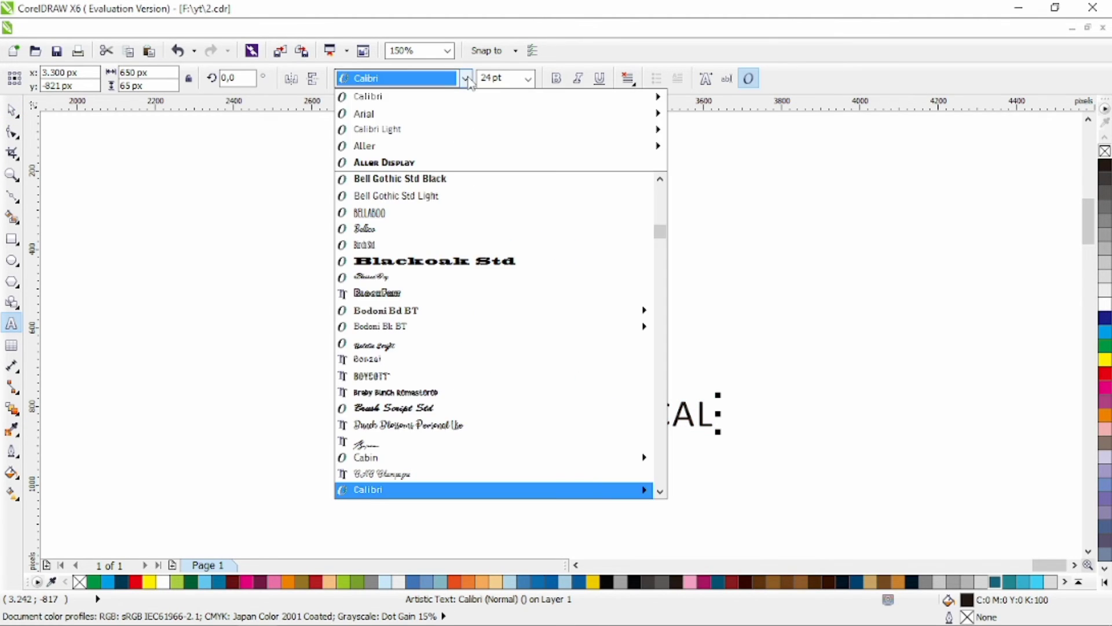
left_click(441, 129)
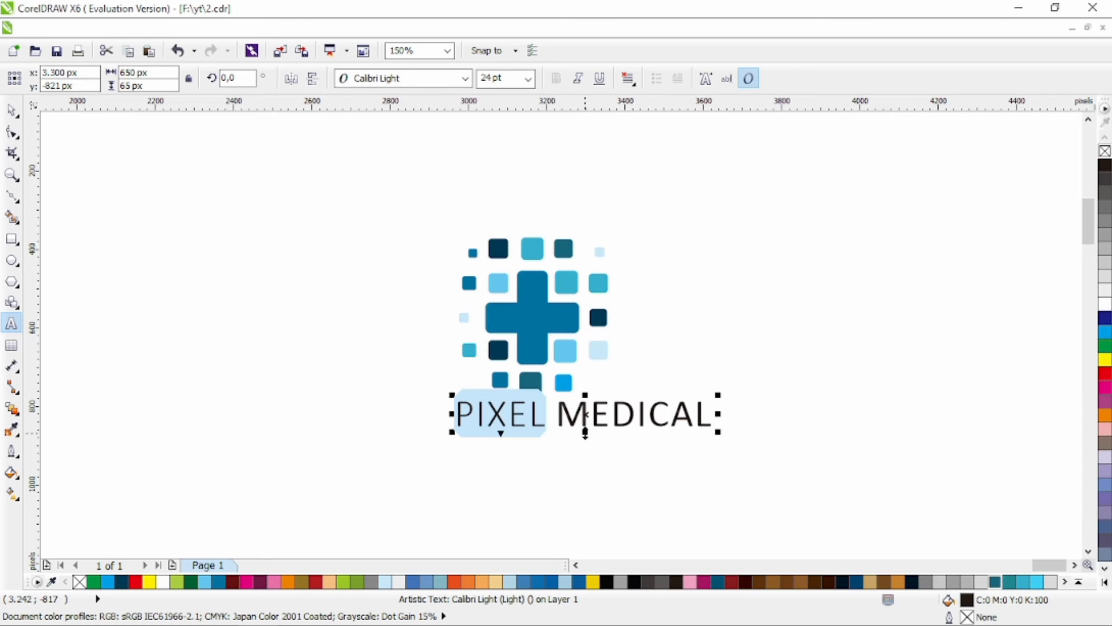
- Remove the space between the caption's two words and make "MEDICAL" bold
left_click(541, 423)
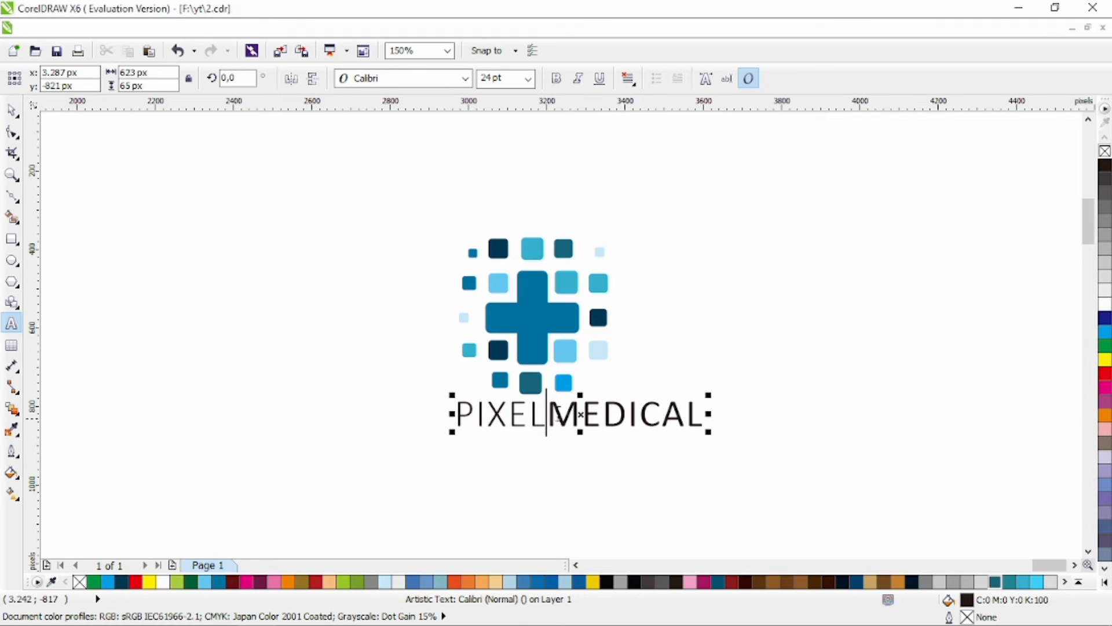
key("shift+End")
left_click(556, 79)
key("ctrl+space")
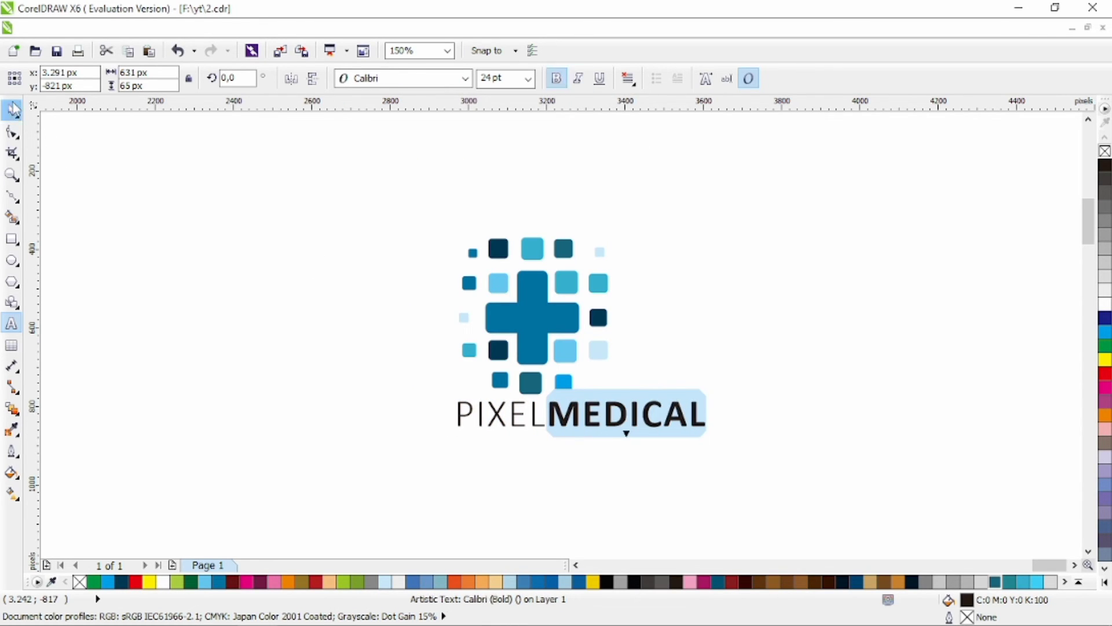
- Centre the caption horizontally with the cross-and-squares logo
left_click_drag(666, 194, 381, 459)
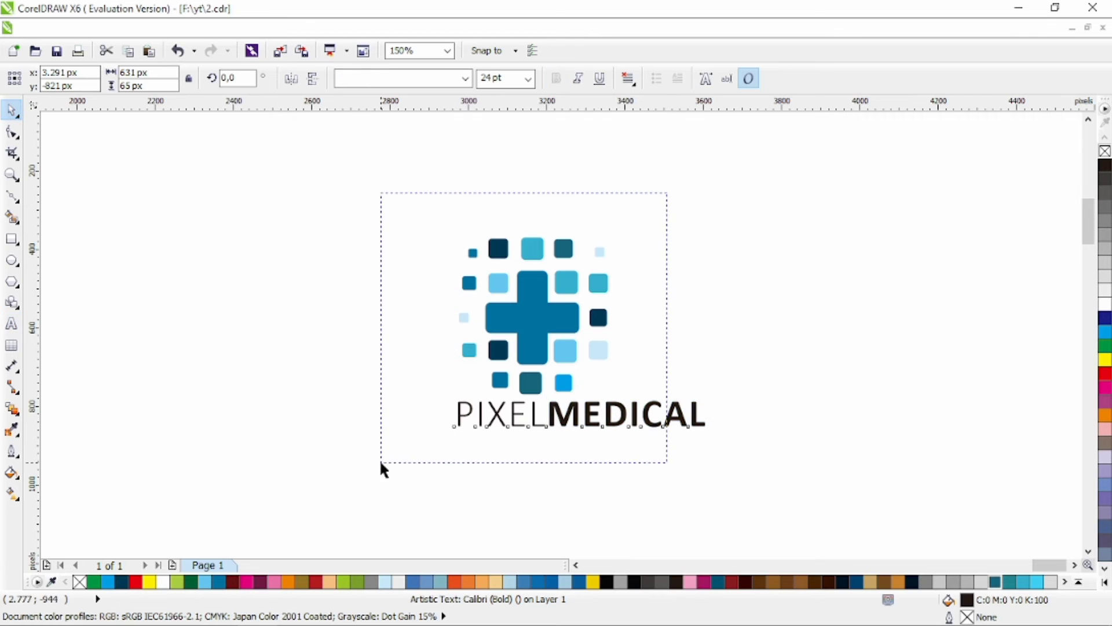
left_click(809, 337)
left_click_drag(785, 193, 393, 476)
key("c")
left_click(636, 443)
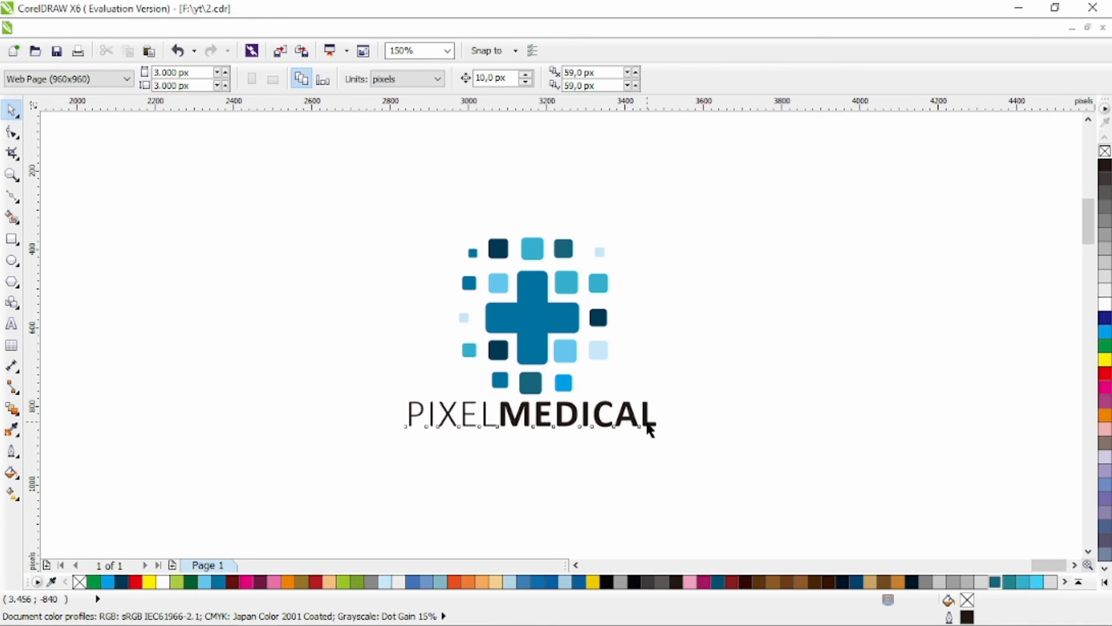
- Move the caption slightly down from the logo and place a copy of it directly beneath
left_click_drag(647, 423, 648, 442)
left_click_drag(648, 441, 655, 481)
right_click(655, 480)
- Replace the copied caption's text with "LOGO DESIGN" and make it bold
double_click(655, 478)
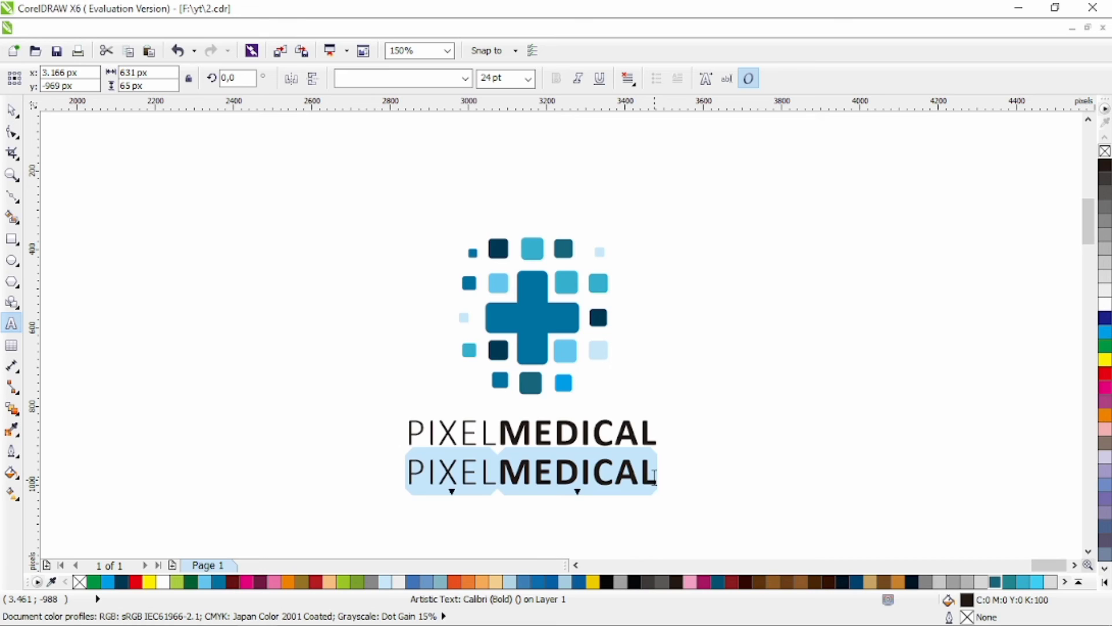
type("LOGO DESIGN")
key("Escape")
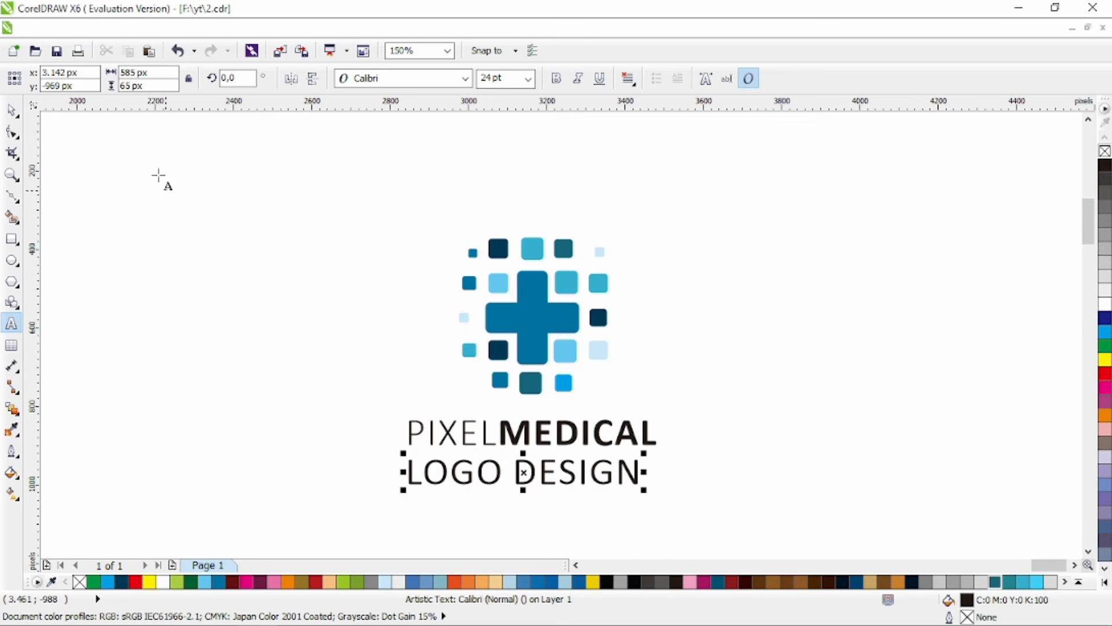
left_click(12, 110)
left_click(556, 78)
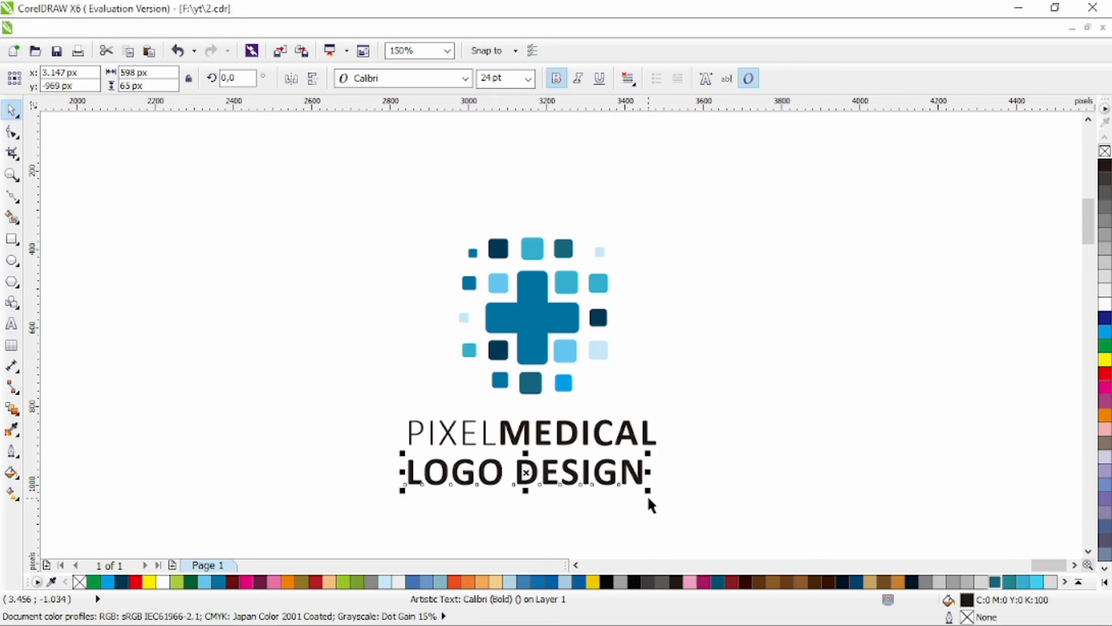
- Shrink the "LOGO DESIGN" line to about 6.9 pt and widen the spacing between its letters
left_click_drag(647, 494, 567, 473)
key("F10")
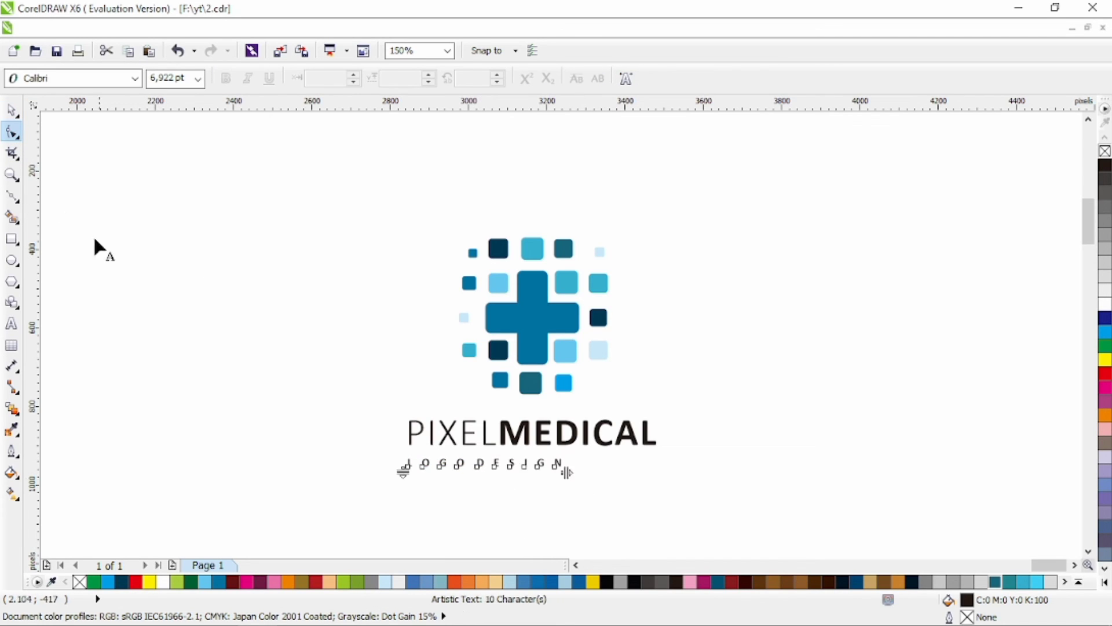
left_click(11, 111)
- Scale both text lines down together to about 518 px wide
left_click(472, 436, "shift")
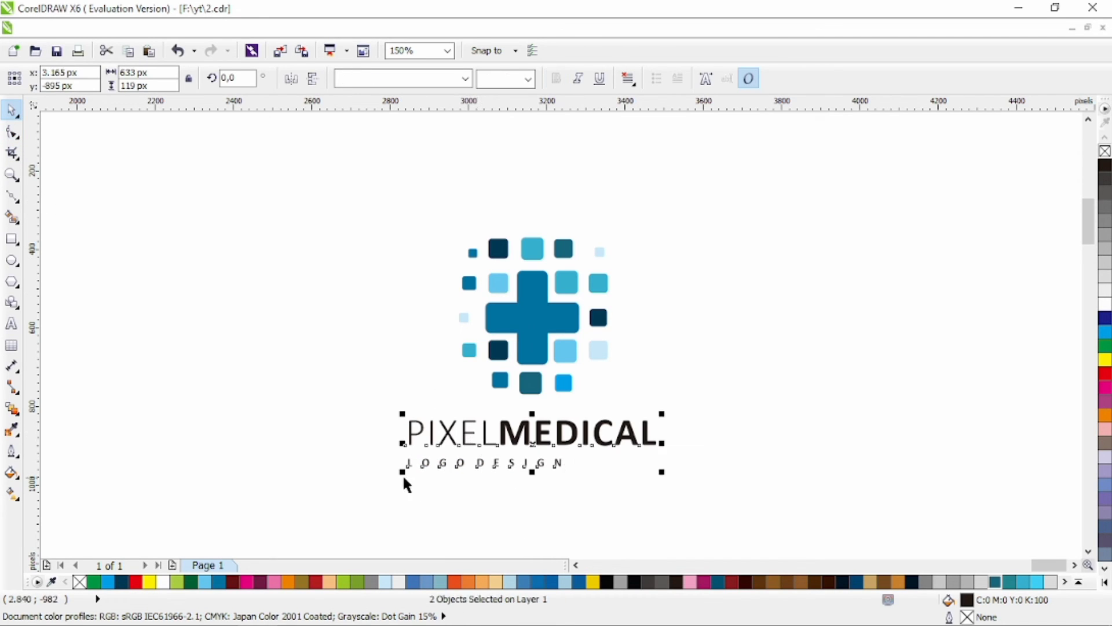
left_click_drag(402, 474, 451, 456)
left_click(513, 492)
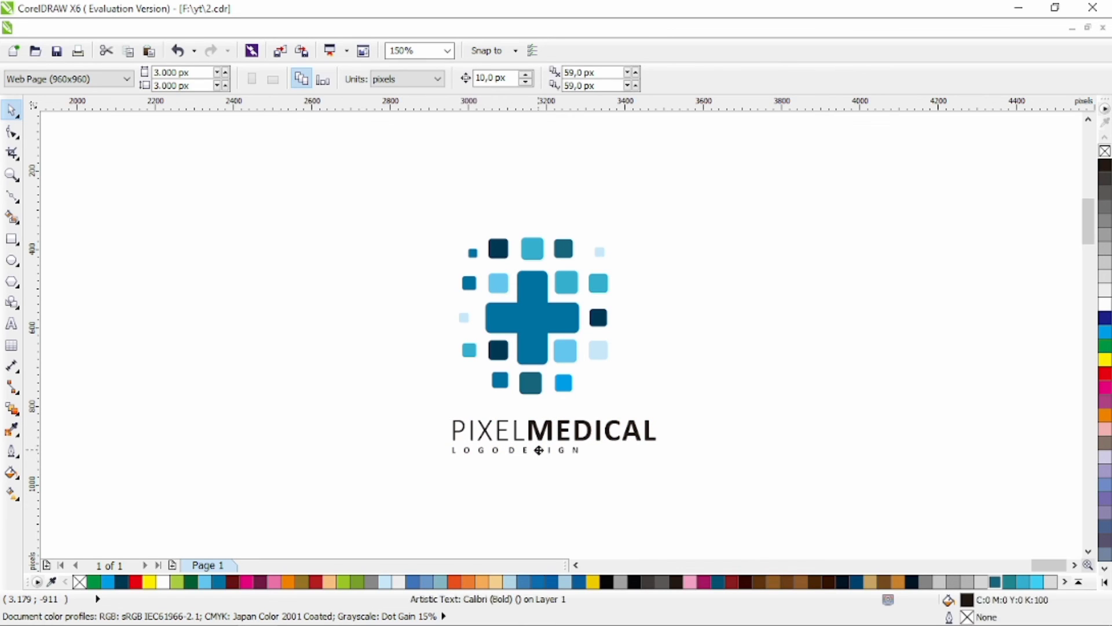
- Centre the logo and both text lines horizontally with one another
left_click(539, 450)
left_click_drag(377, 155, 689, 481)
key("c")
key("Escape")
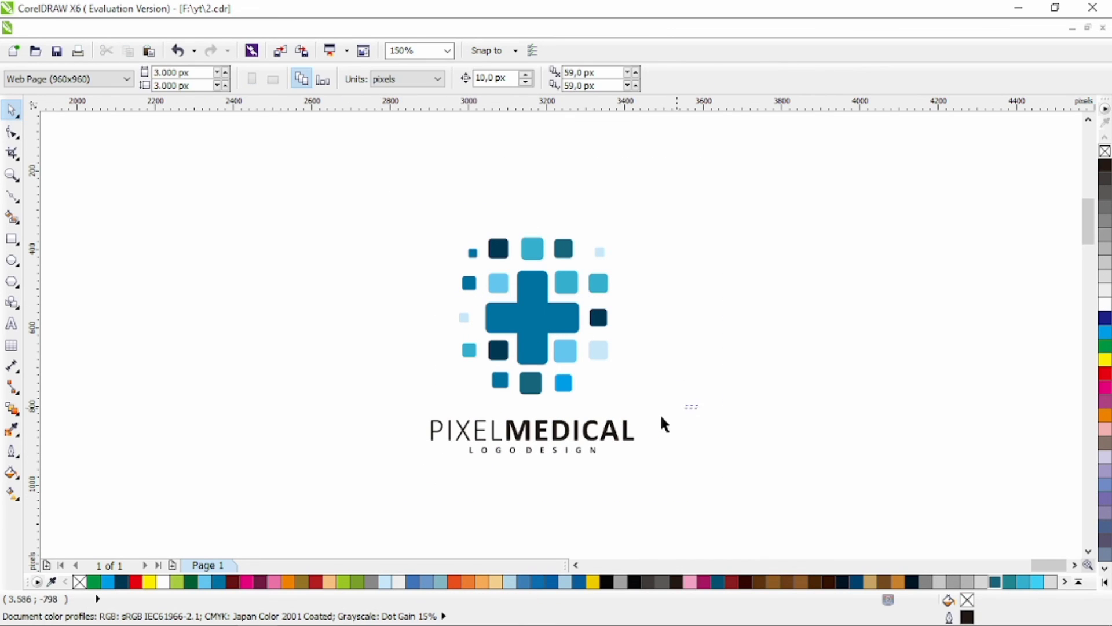
- Recolor both text lines dark navy (C100 M81 Y54 K20)
left_click_drag(661, 417, 304, 498)
left_click(121, 582)
left_click(822, 391)
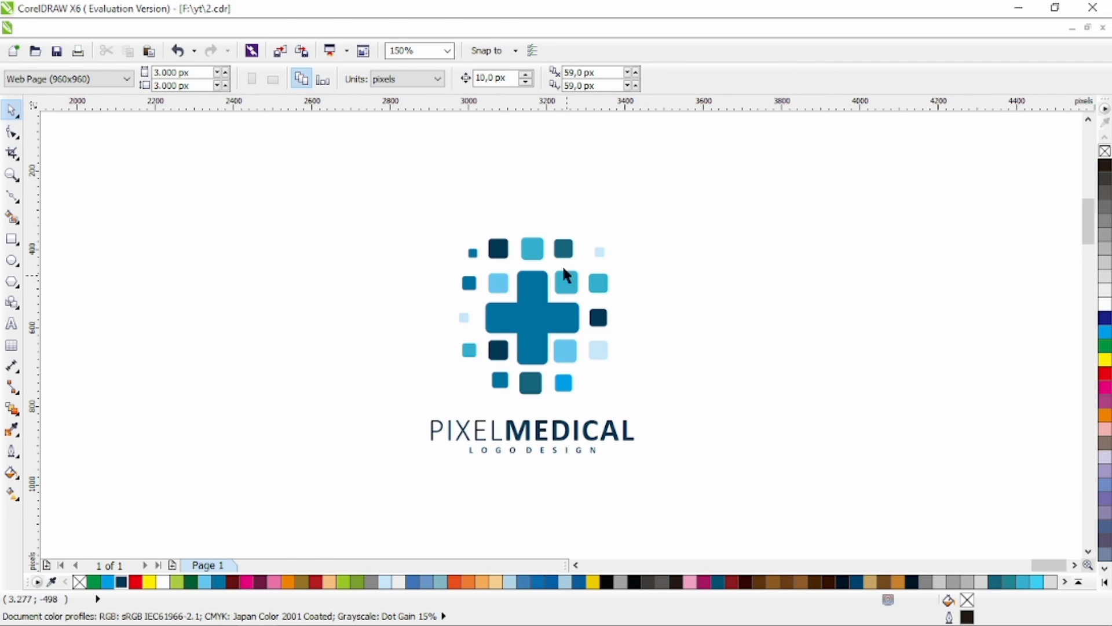
- Slightly shrink the dark navy square in the logo's top row
left_click(498, 248)
left_click_drag(486, 235, 485, 239)
left_click(653, 226)
- Shift both text lines together slightly to the right beneath the logo
left_click_drag(722, 405, 346, 513)
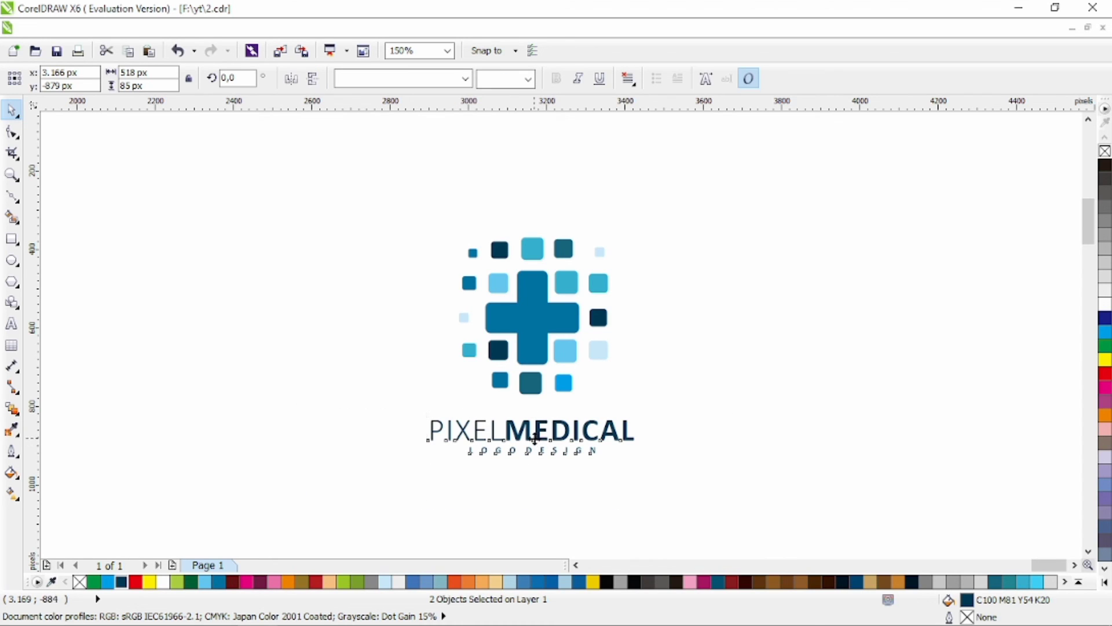
left_click_drag(534, 435, 541, 436)
left_click(761, 403)
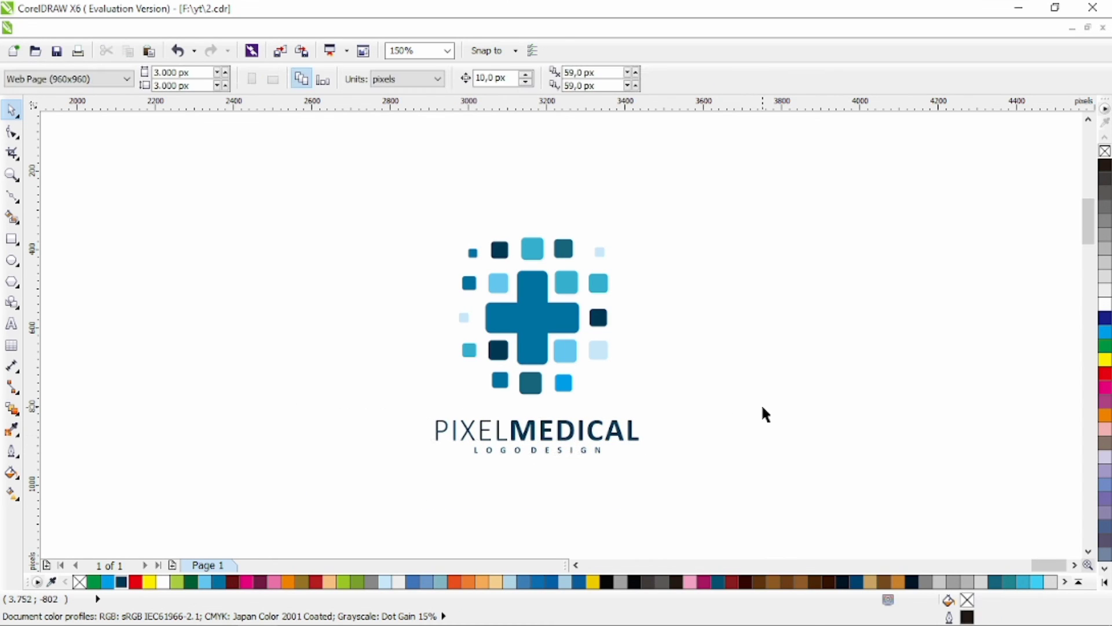